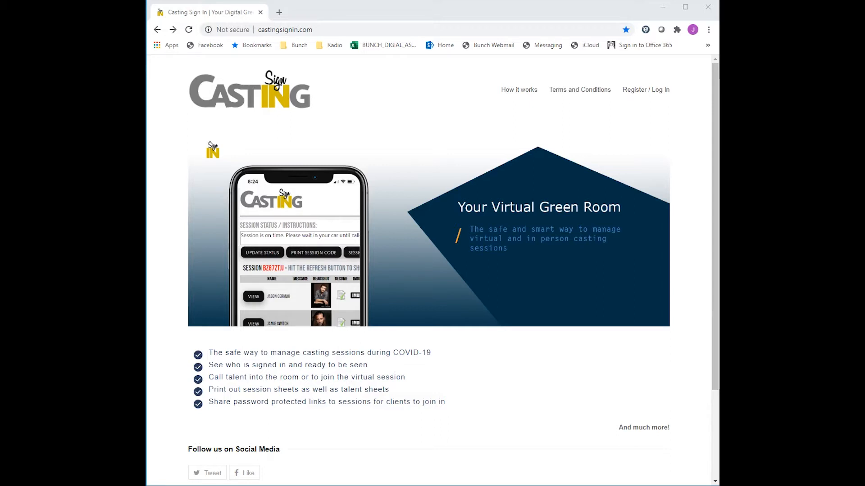
- Open the site's registration form and enter the username CastingDemoWeb
left_click(642, 90)
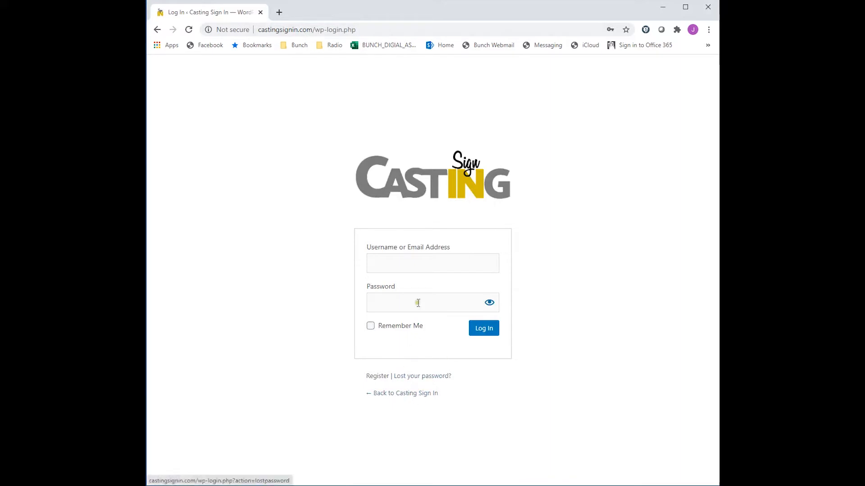
left_click(377, 377)
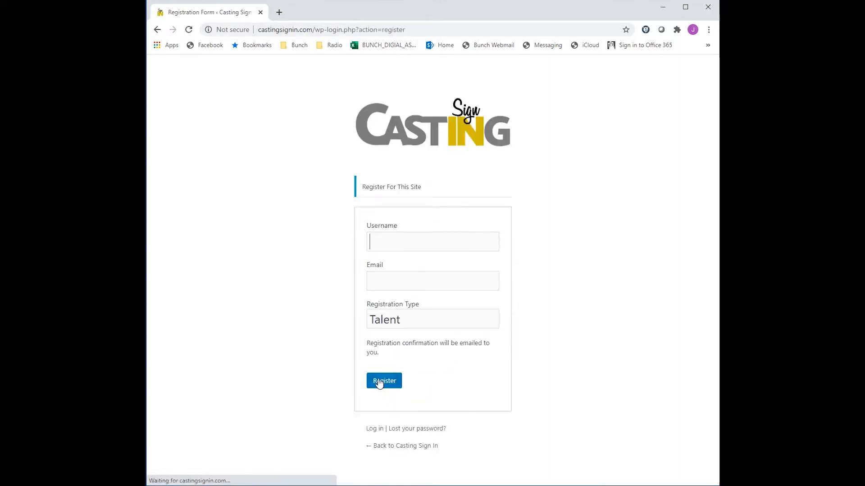
left_click(406, 243)
type("C")
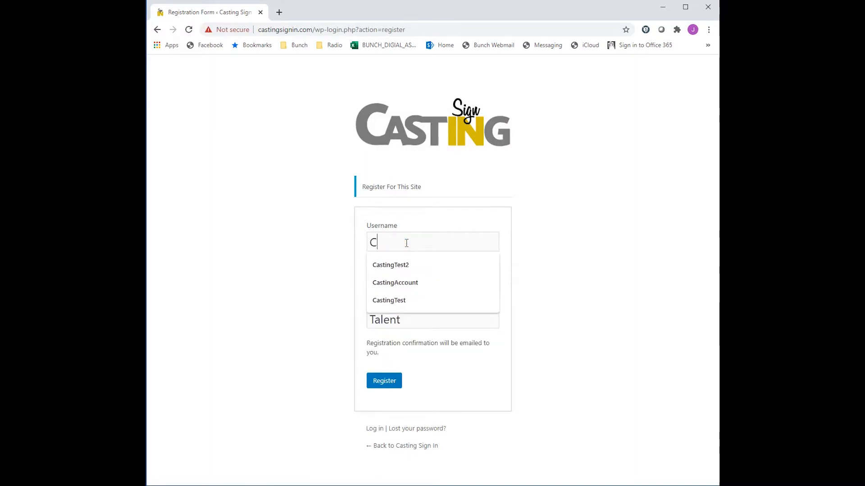
type("asting")
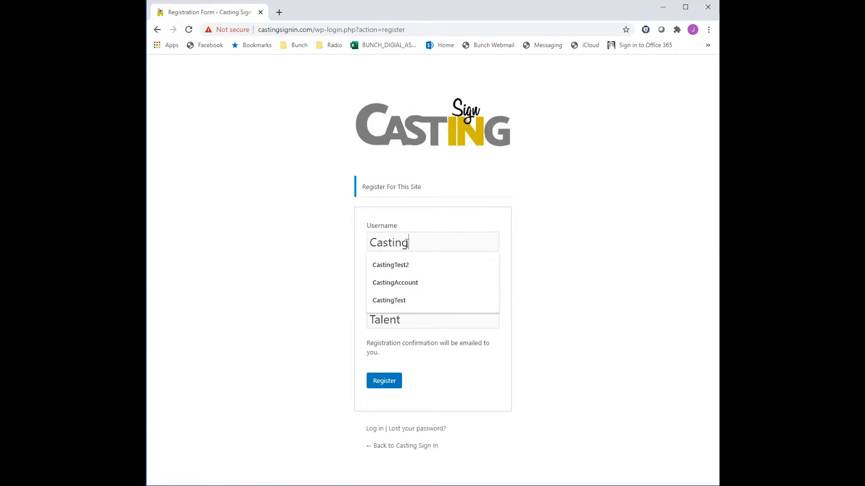
type("DemoWeb")
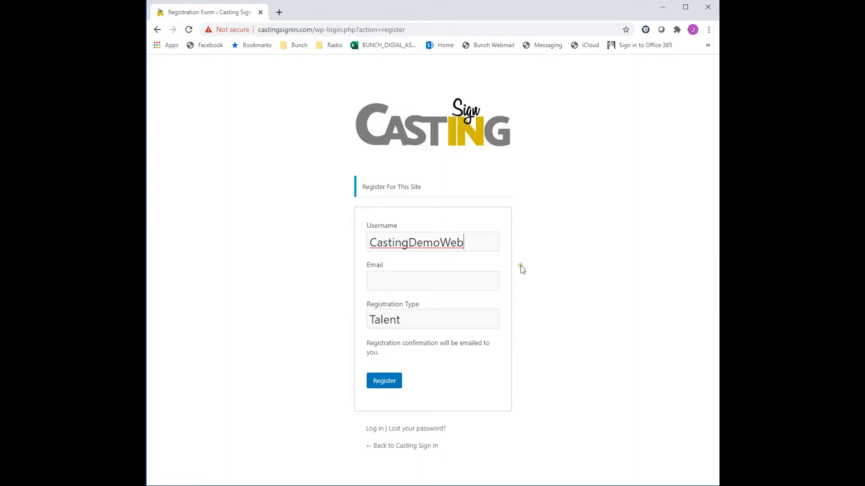
- Fill in the account's e-mail address
left_click(430, 286)
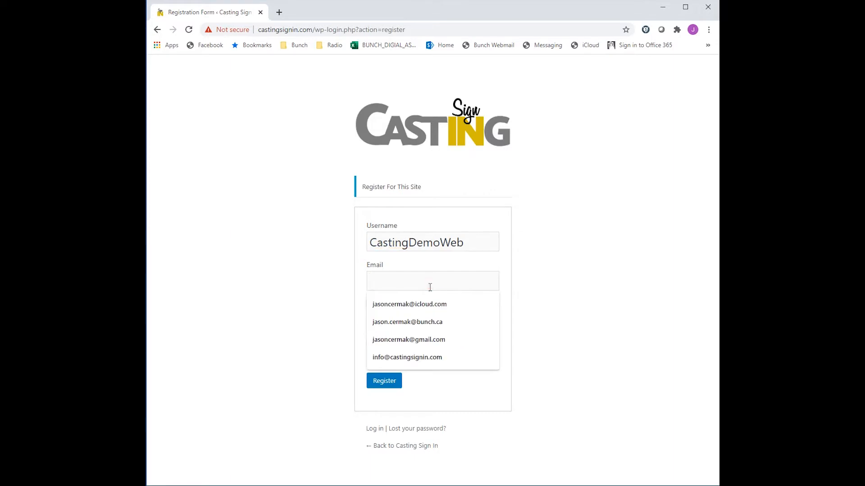
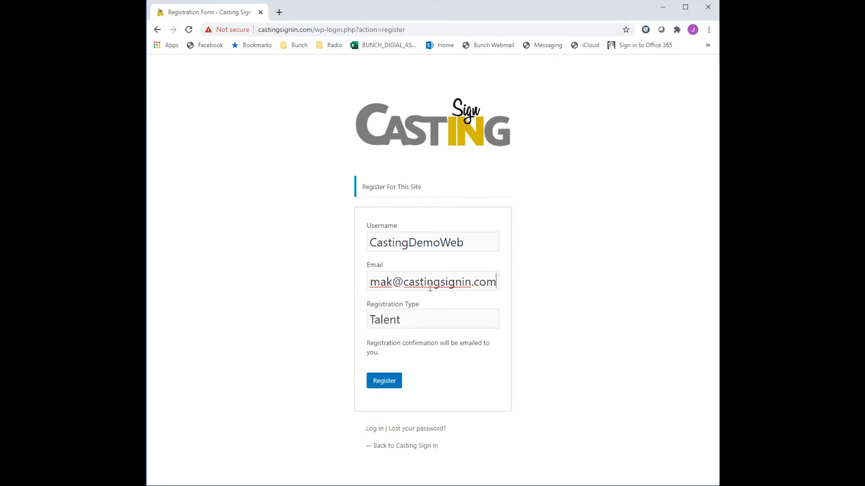
- Set the registration type to Casting Director and submit the registration
left_click(428, 322)
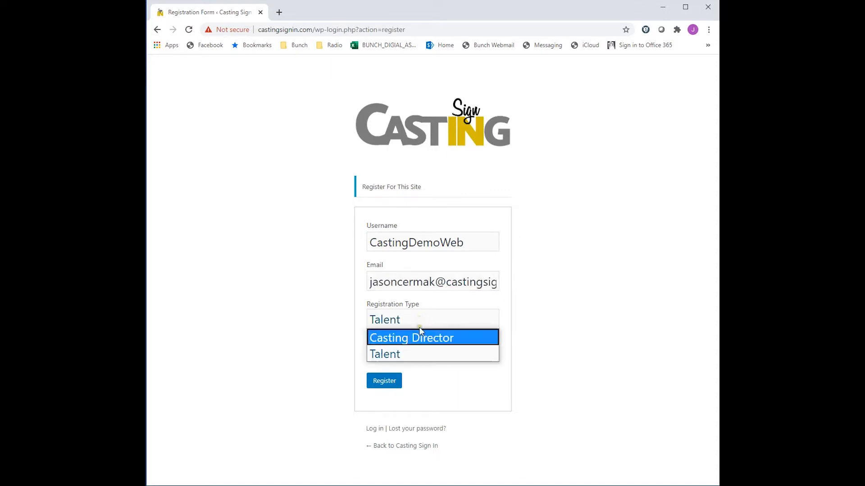
left_click(463, 339)
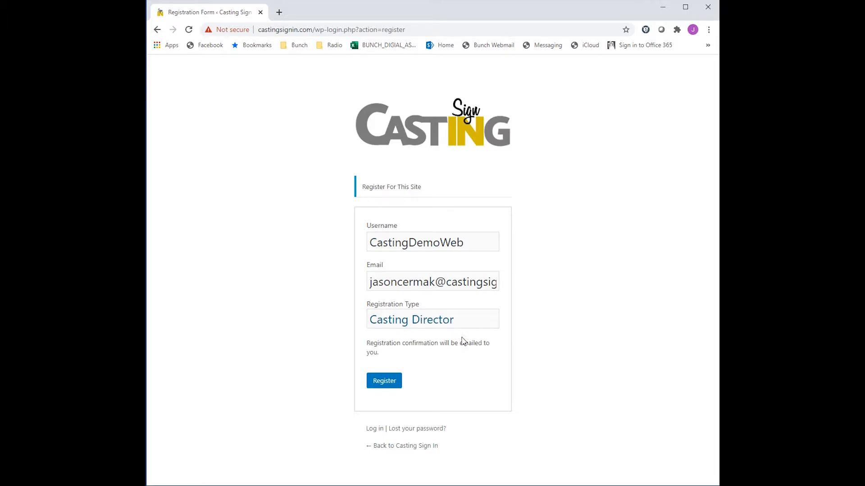
left_click(386, 383)
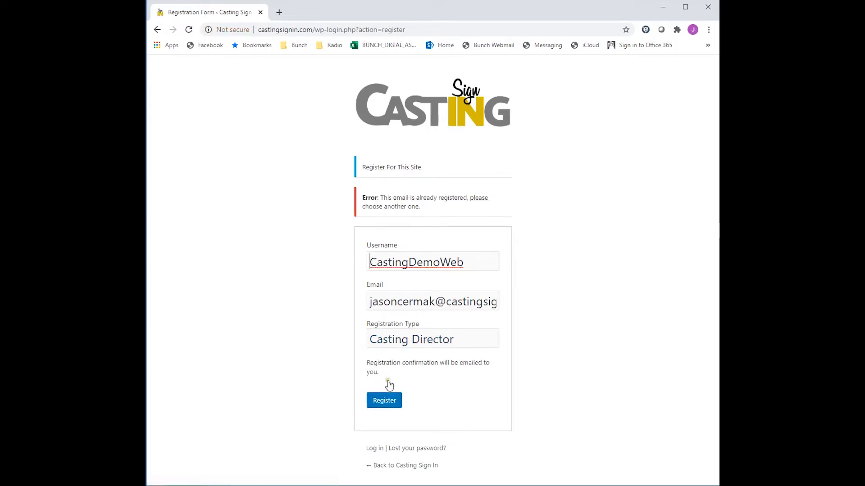
- Replace the e-mail with a different contact e-mail address and submit the registration again
left_click_drag(434, 301, 302, 299)
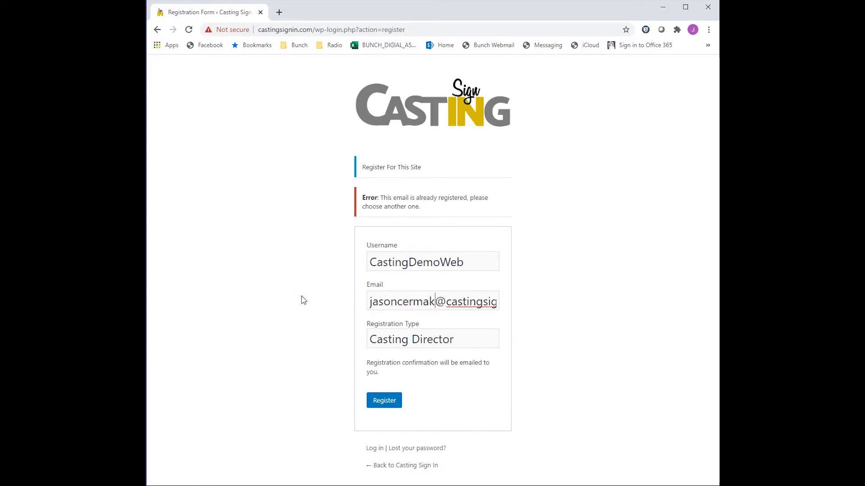
key("Delete")
key("Delete")
key("Delete")
key("Delete")
key("Delete")
key("Delete")
key("Delete")
key("Delete")
key("Delete")
key("Delete")
key("Delete")
key("Delete")
key("Delete")
key("Delete")
key("Delete")
key("Delete")
key("Delete")
key("Delete")
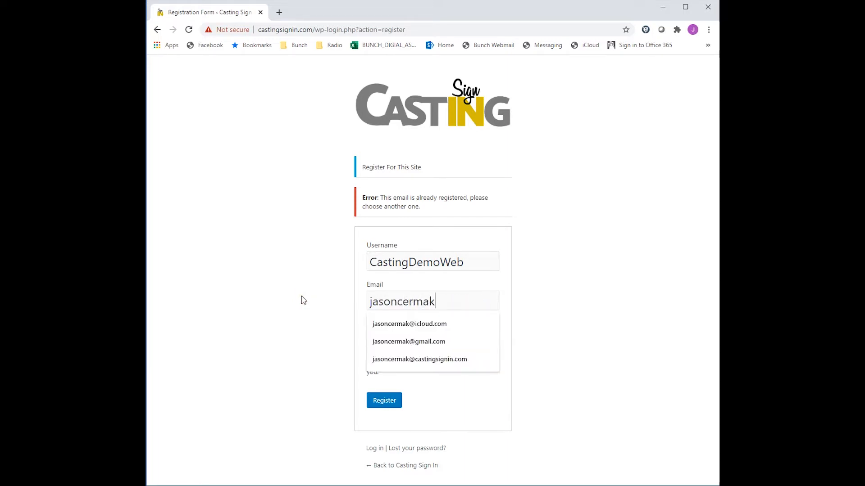
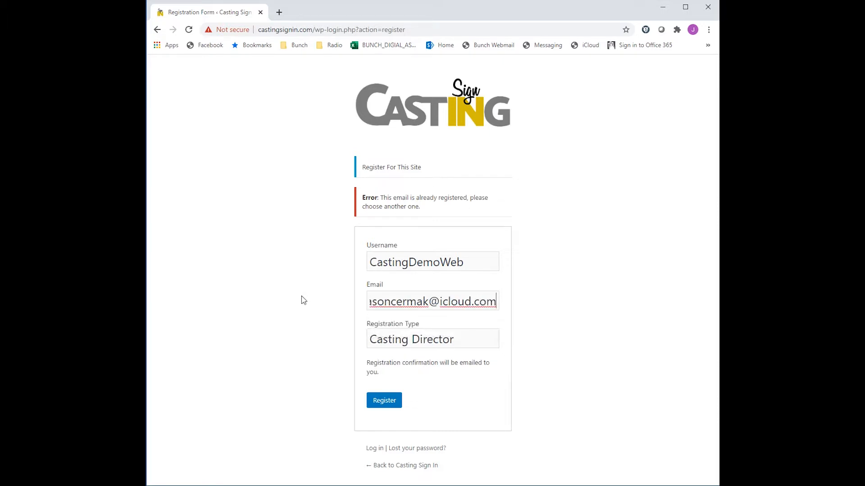
left_click(384, 407)
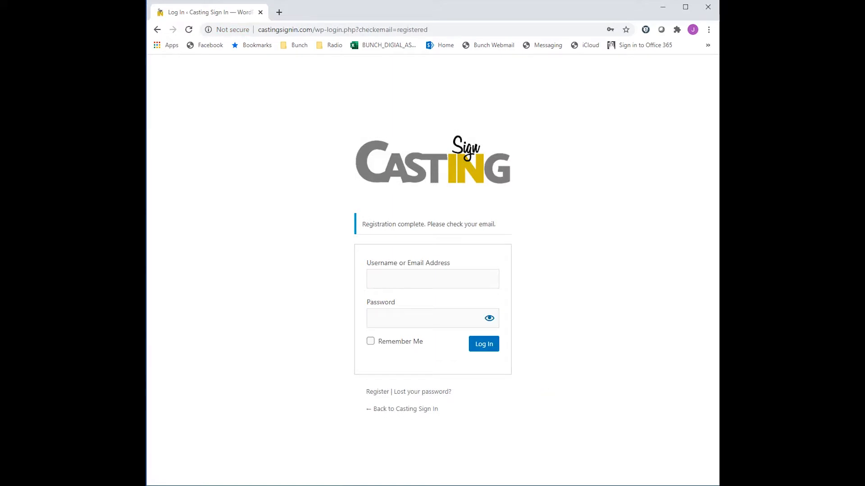
- Switch to the Outlook login details message and copy the password-setup link
key("alt+Tab")
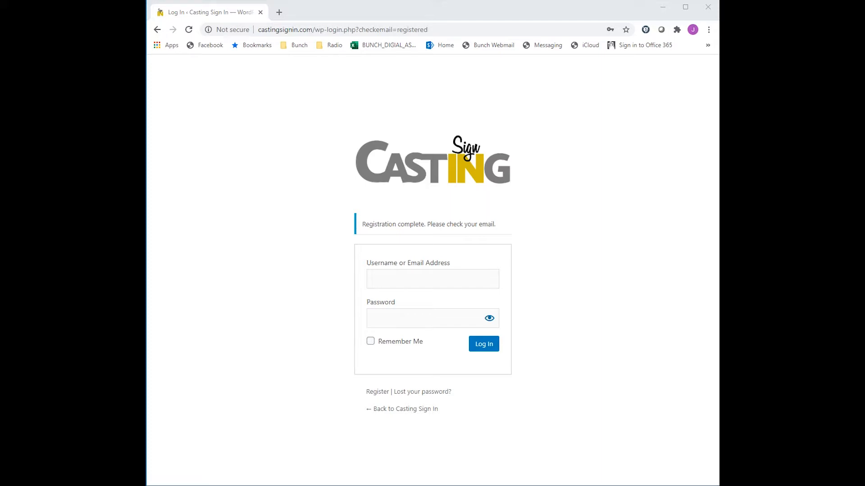
left_click_drag(864, 23, 552, 50)
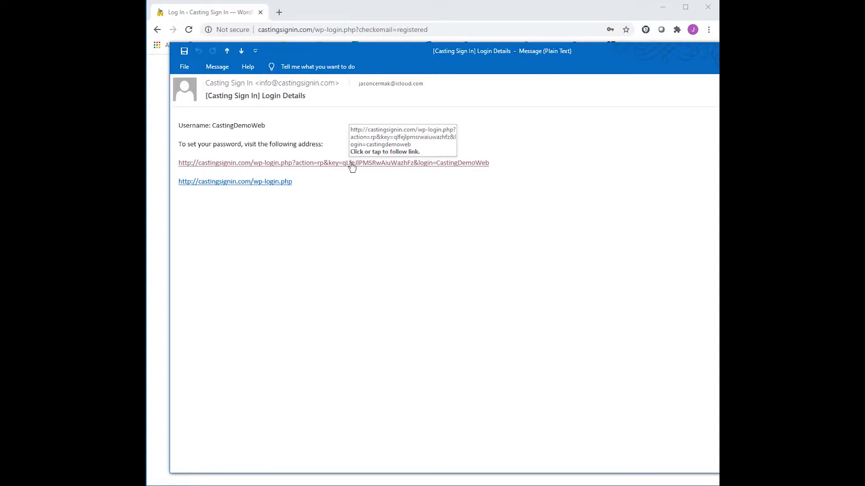
left_click_drag(493, 163, 191, 170)
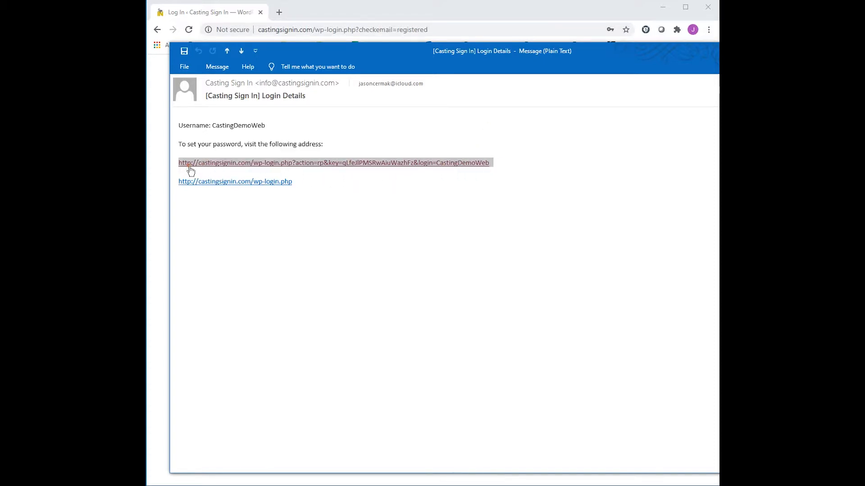
- Open the copied password-setup link in the browser
left_click(379, 14)
left_click(439, 30)
key("ctrl+v")
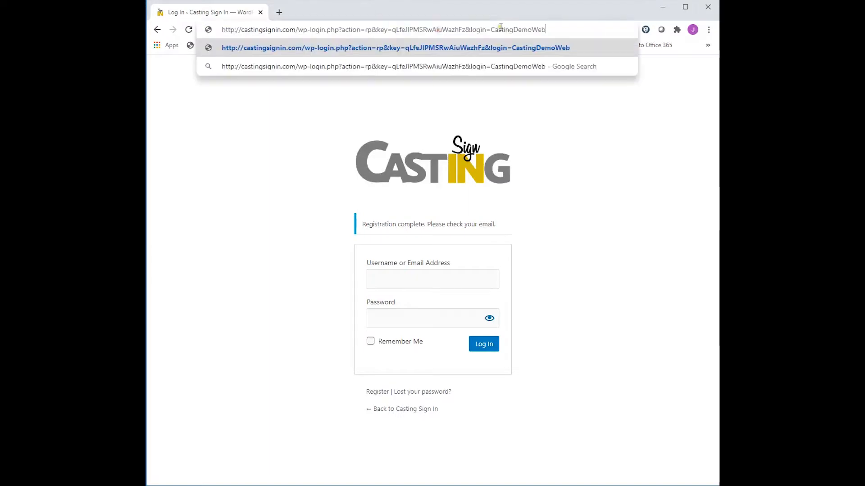
key("Return")
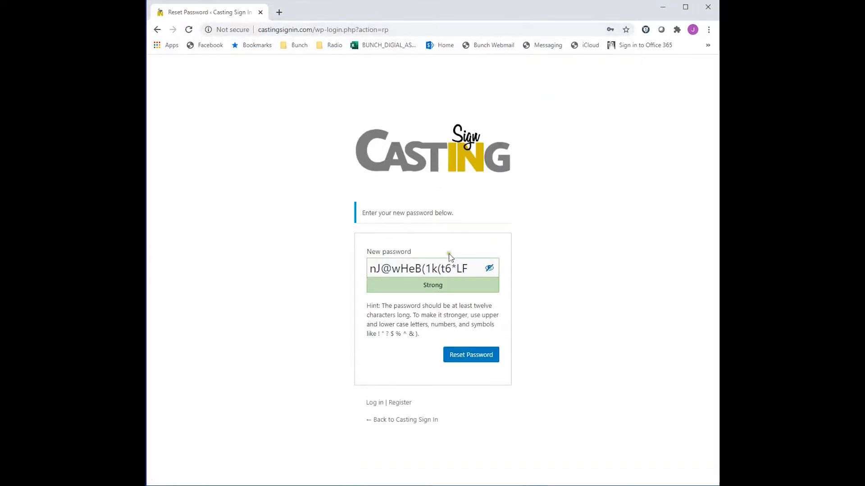
- Replace the suggested new password with your own account password
left_click(463, 268)
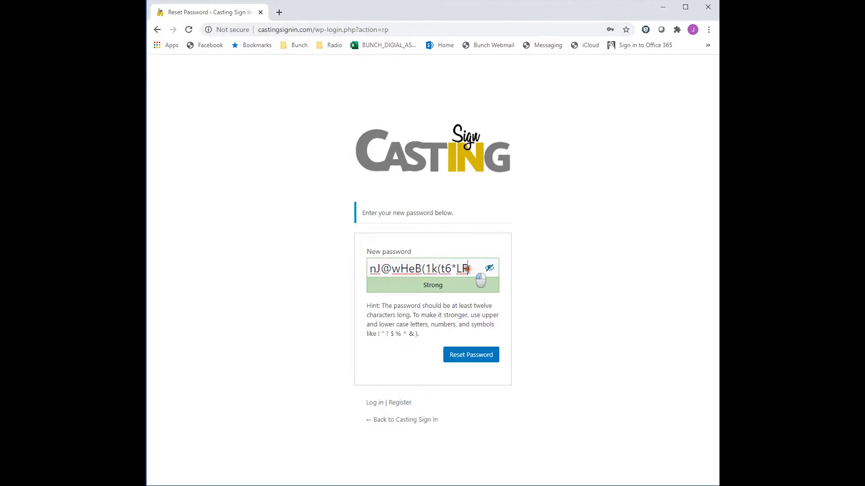
left_click_drag(469, 269, 302, 273)
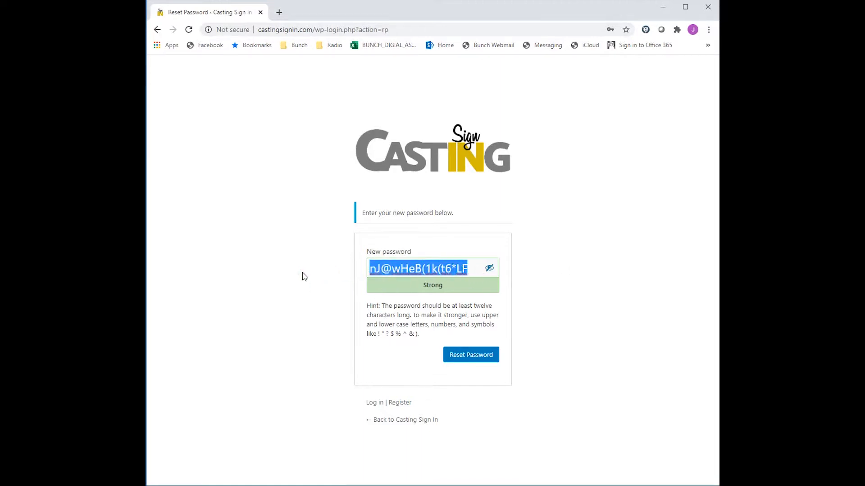
key("BackSpace")
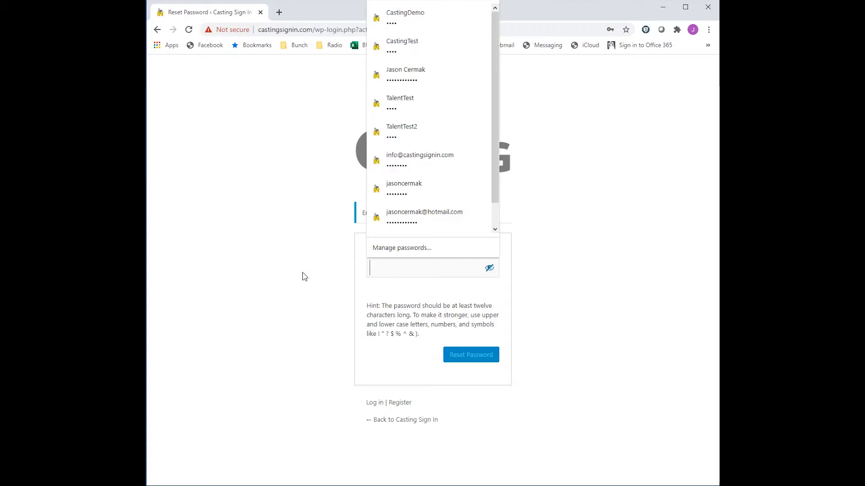
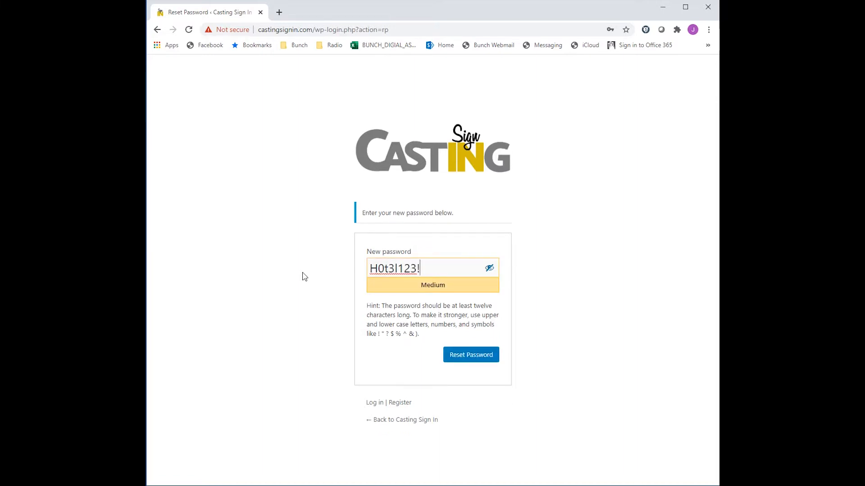
- Reset the password and accept updating the browser's saved password
left_click(523, 310)
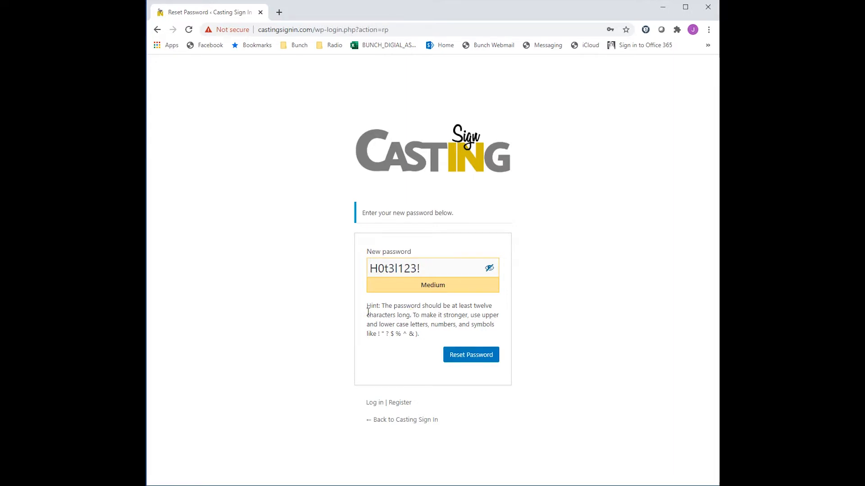
left_click_drag(420, 269, 332, 270)
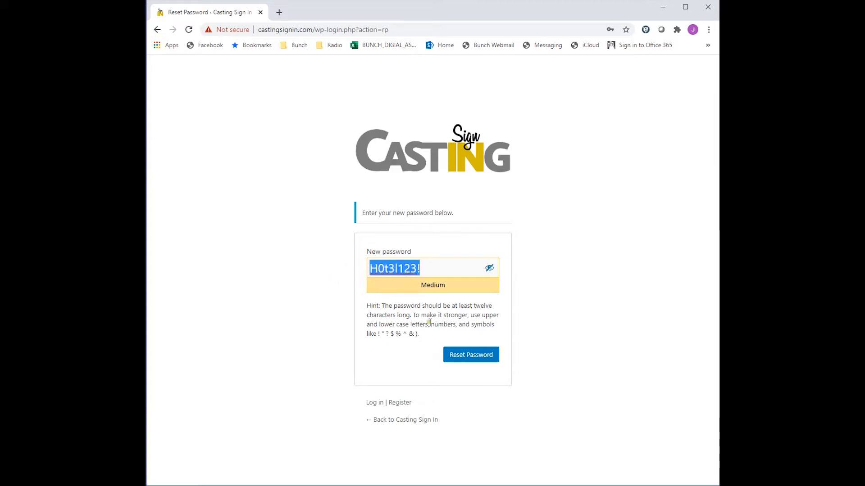
left_click(467, 360)
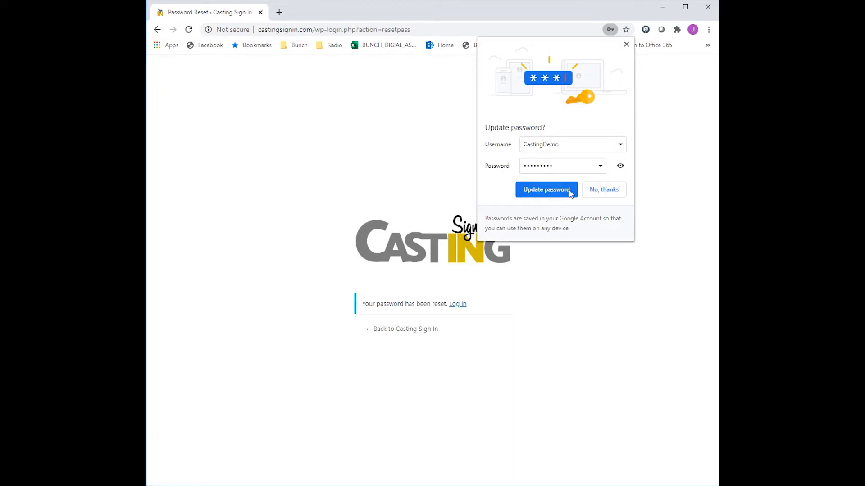
left_click(549, 195)
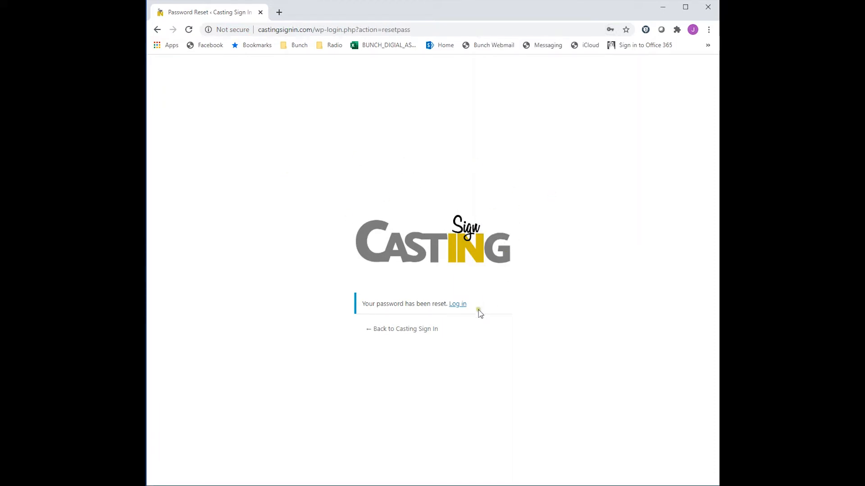
- Go to the login page and enter the username CastingDemoWeb
left_click(457, 304)
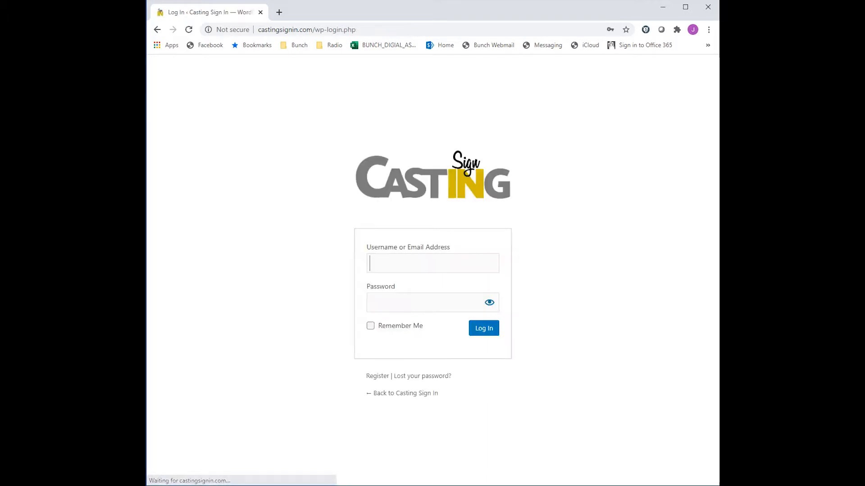
left_click(422, 260)
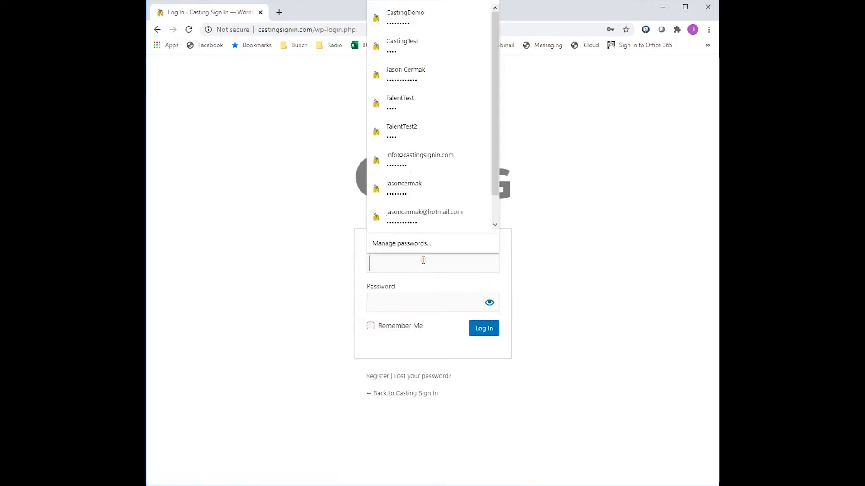
type("CastingDemoWeb")
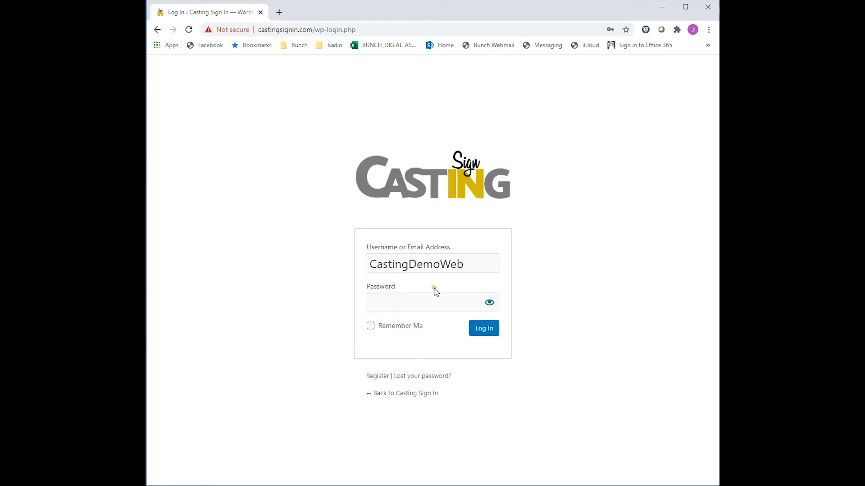
- Paste the account password, log in, and save the password in the browser
left_click(434, 296)
key("ctrl+v")
left_click(484, 331)
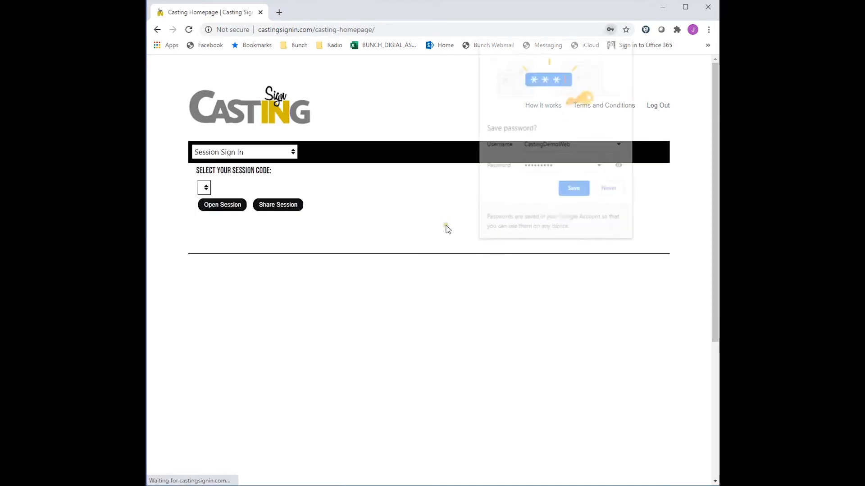
left_click(575, 190)
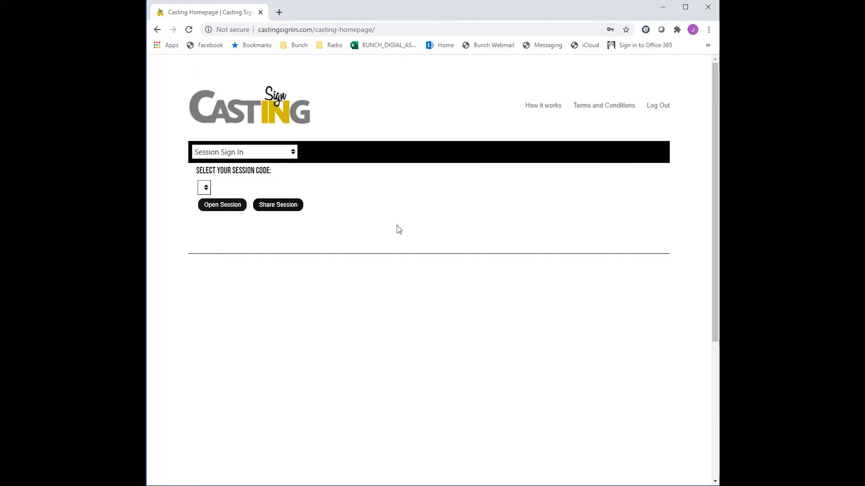
- Switch the section menu to My Clients
left_click(205, 187)
left_click(294, 154)
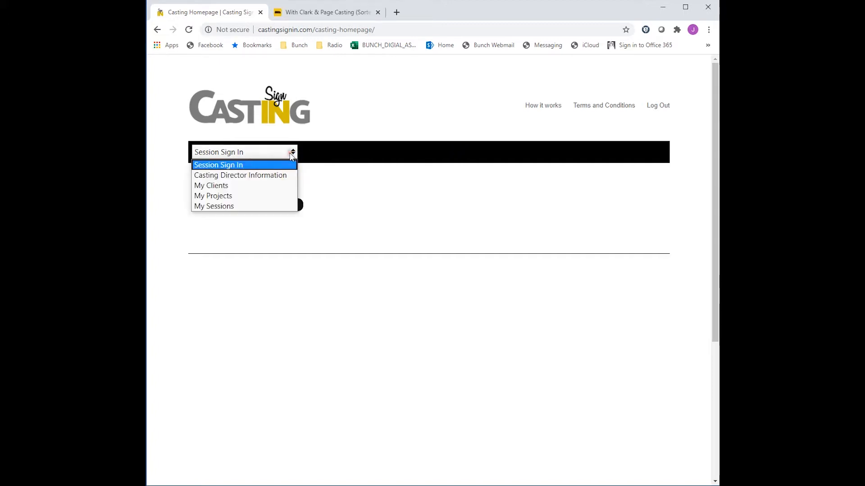
left_click(253, 187)
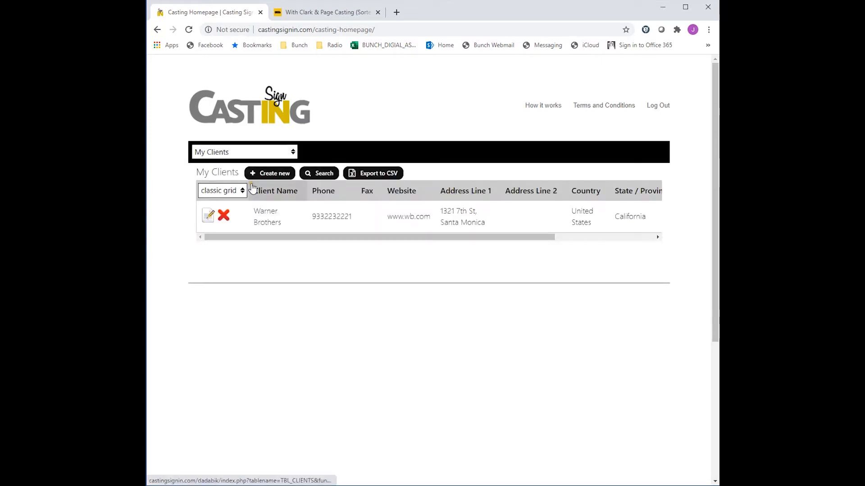
- Open the Warner Brothers client record and review its details and client contacts
left_click(209, 219)
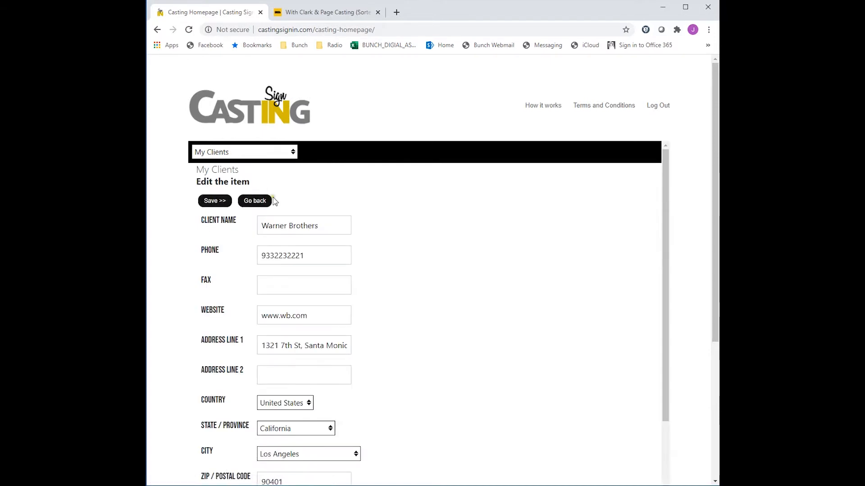
scroll(313, 252, "down", 3)
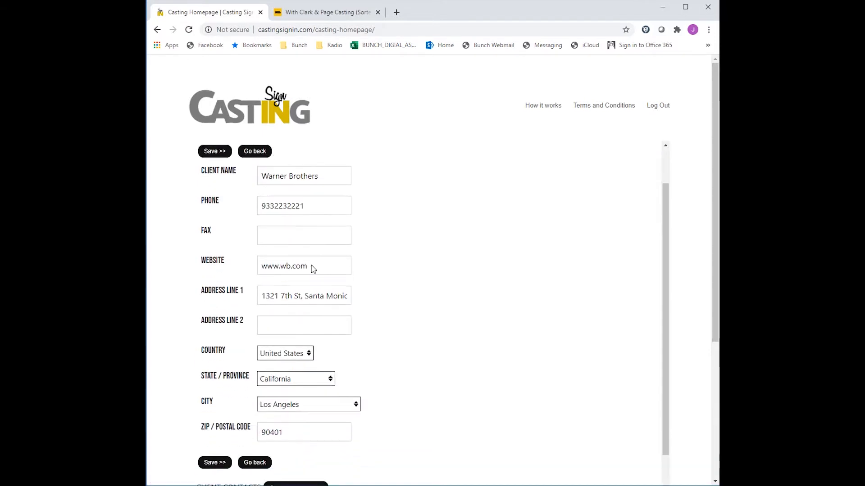
scroll(307, 292, "up", 1)
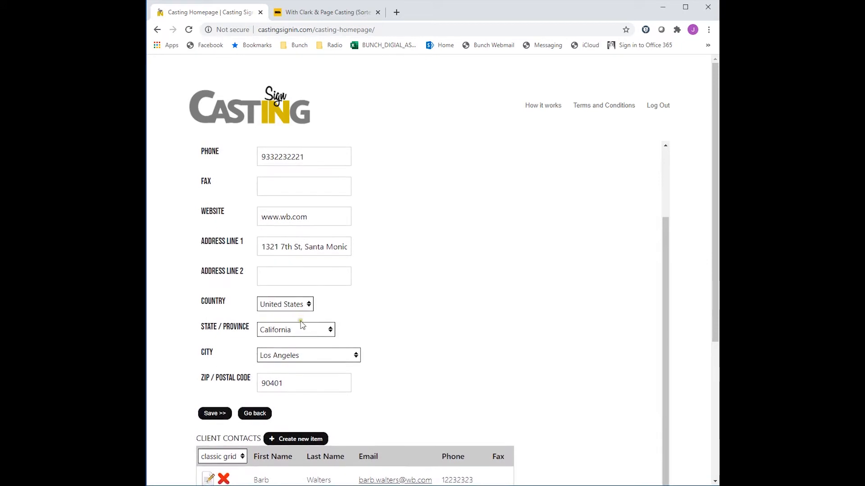
scroll(300, 358, "down", 3)
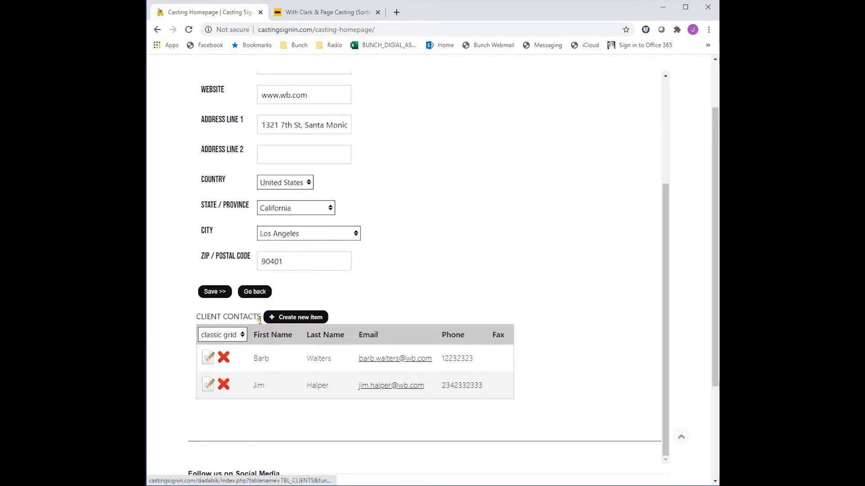
scroll(305, 293, "up", 4)
scroll(304, 277, "up", 1)
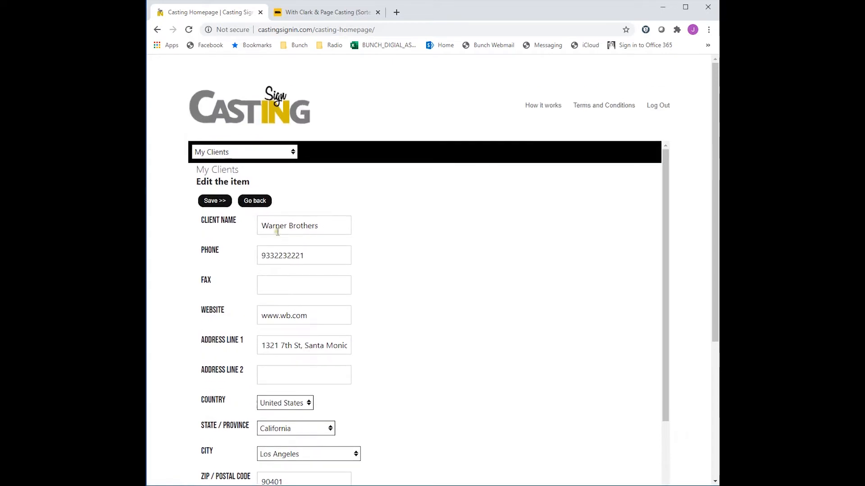
left_click(258, 206)
- Create a new client named Universal Pictures and enter the client's phone number
left_click(293, 152)
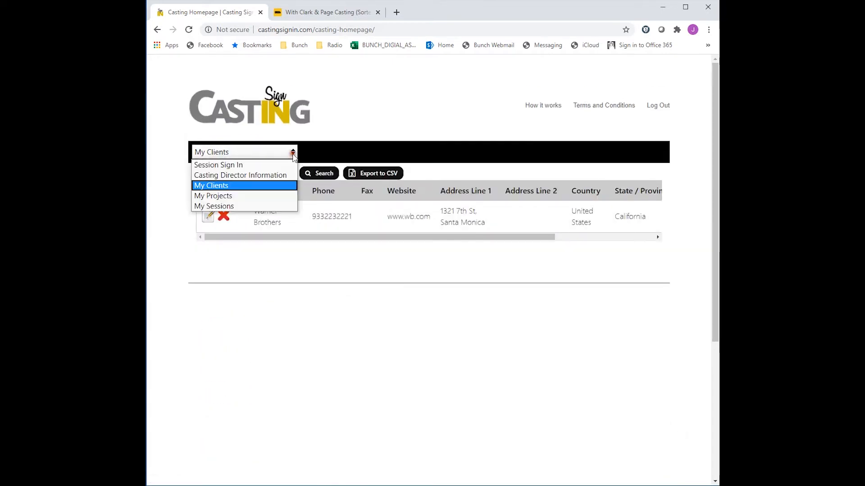
left_click(256, 187)
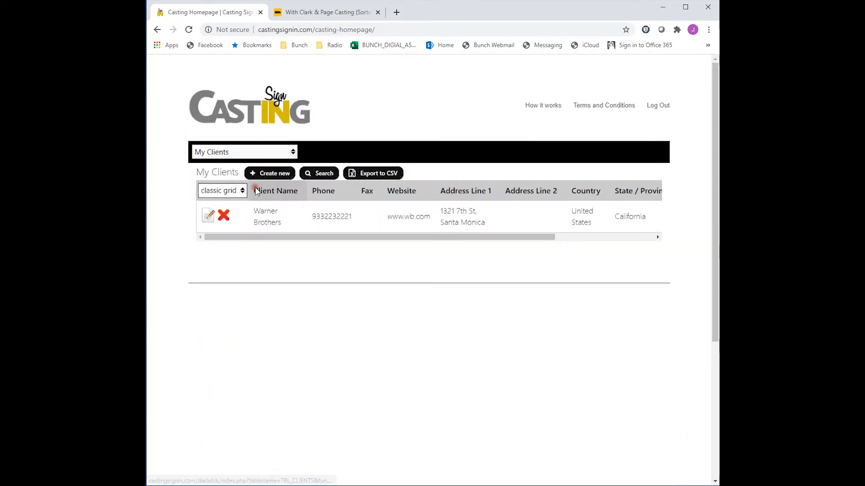
left_click(276, 176)
left_click(288, 209)
type("Universal Pictures")
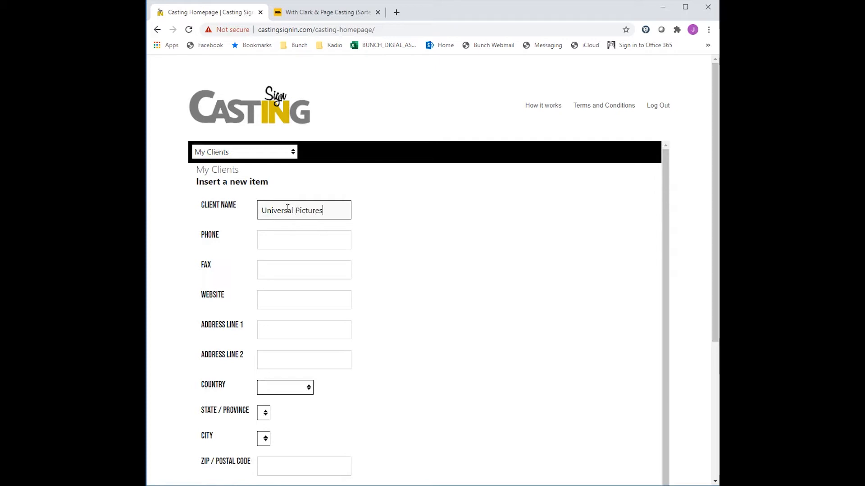
key("Tab")
type("123")
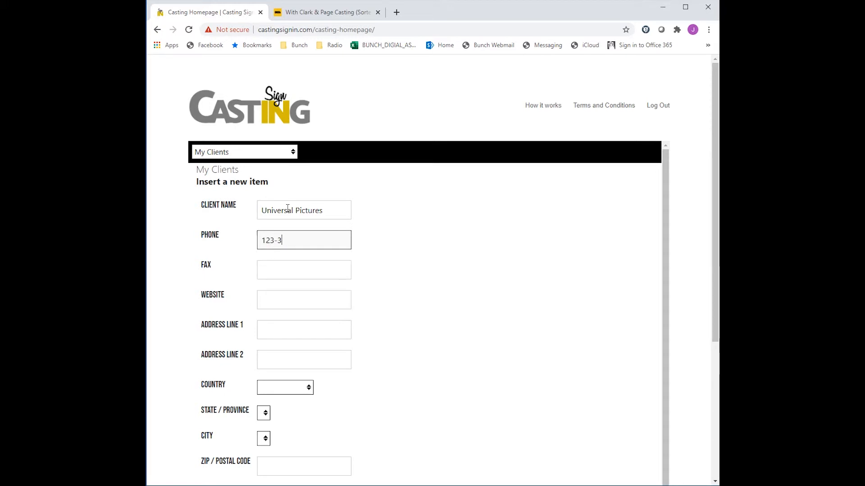
type("323444")
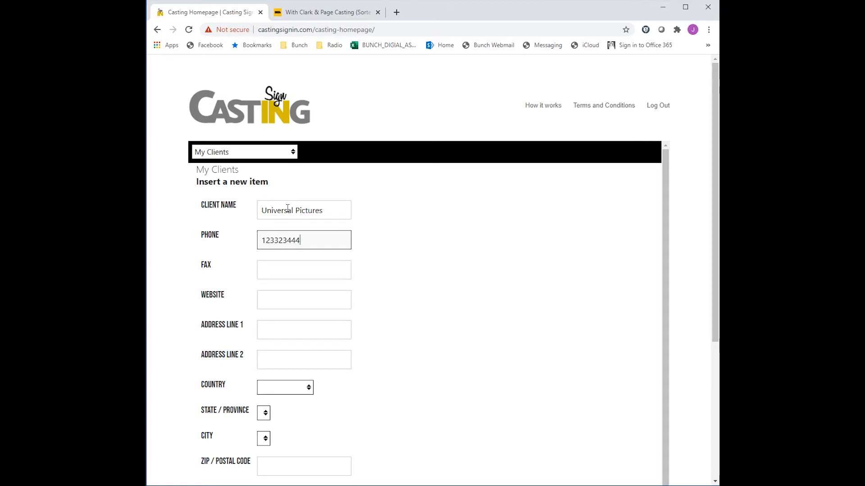
key("Tab")
key("Tab")
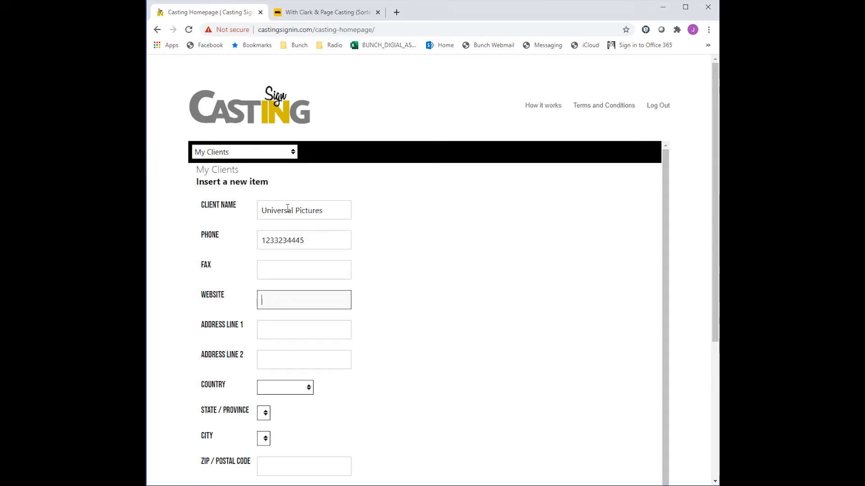
type("www.universal.com")
key("Tab")
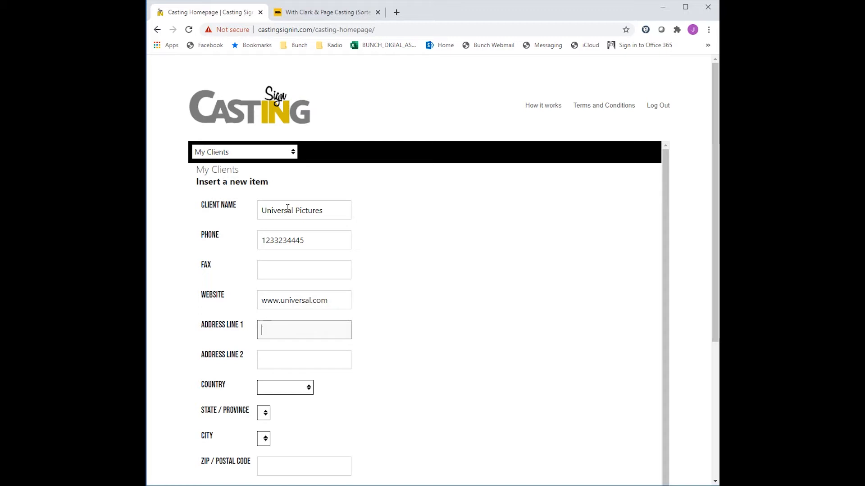
left_click(308, 388)
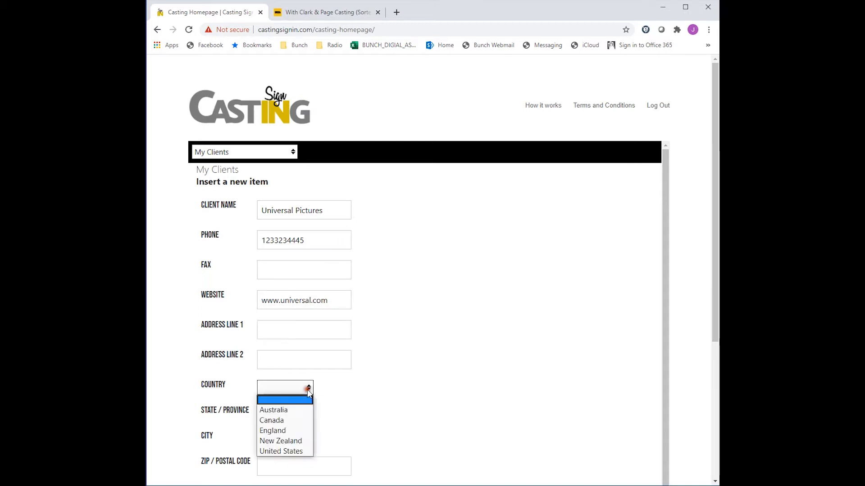
left_click(287, 451)
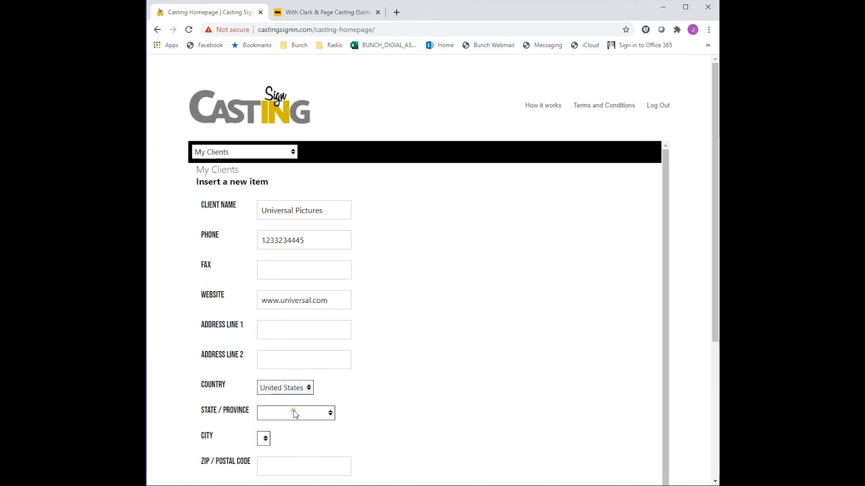
- Set the client's state to California and the city to Los Angeles
left_click(295, 414)
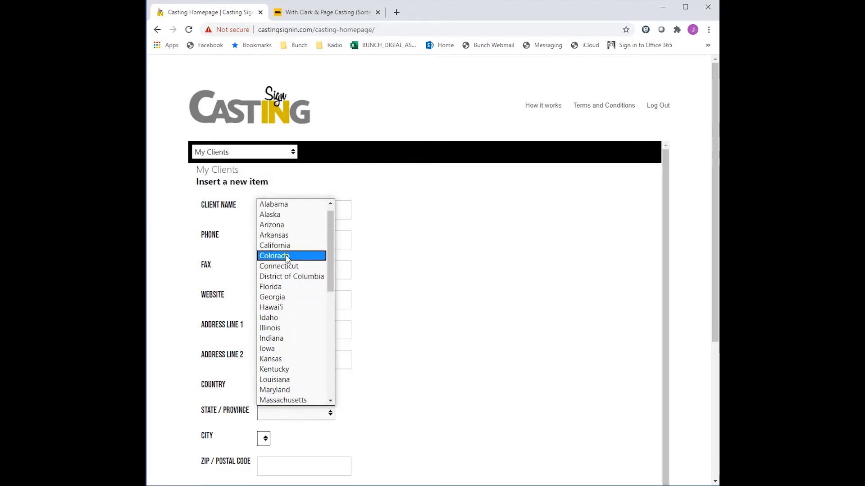
left_click(283, 246)
left_click(301, 441)
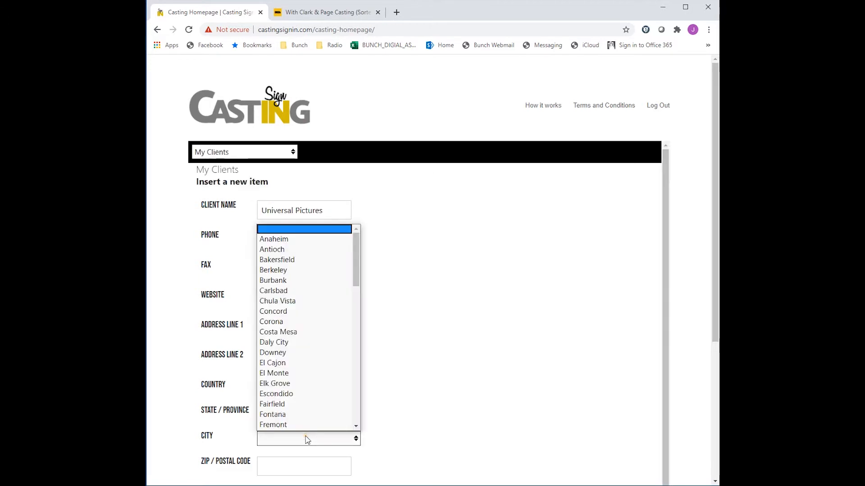
type("lo")
scroll(297, 396, "down", 3)
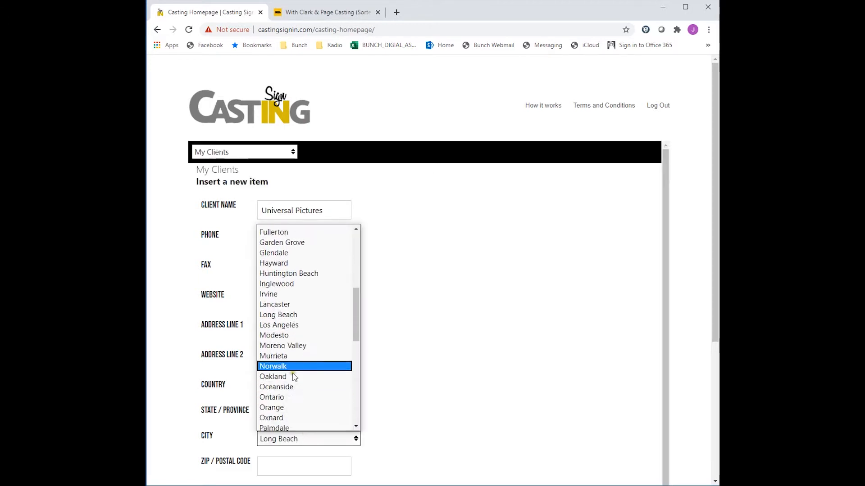
left_click(290, 321)
scroll(305, 413, "down", 2)
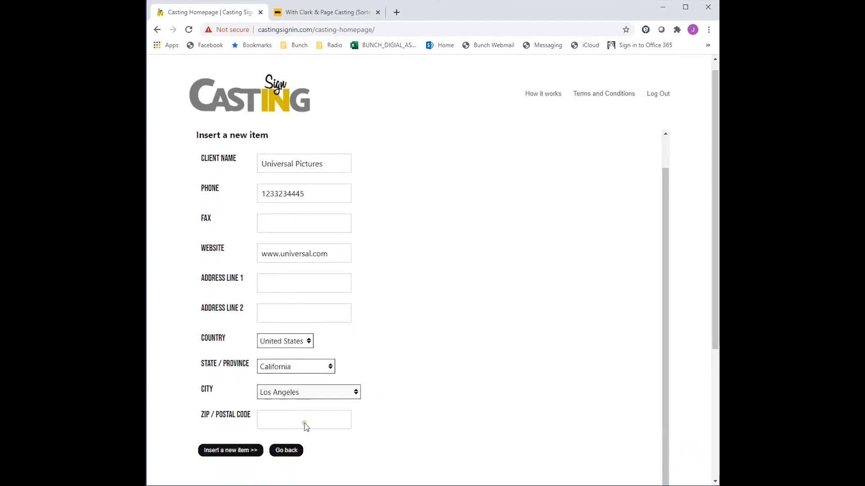
- Enter ZIP code 90210 and insert the new client
left_click(298, 402)
type("90")
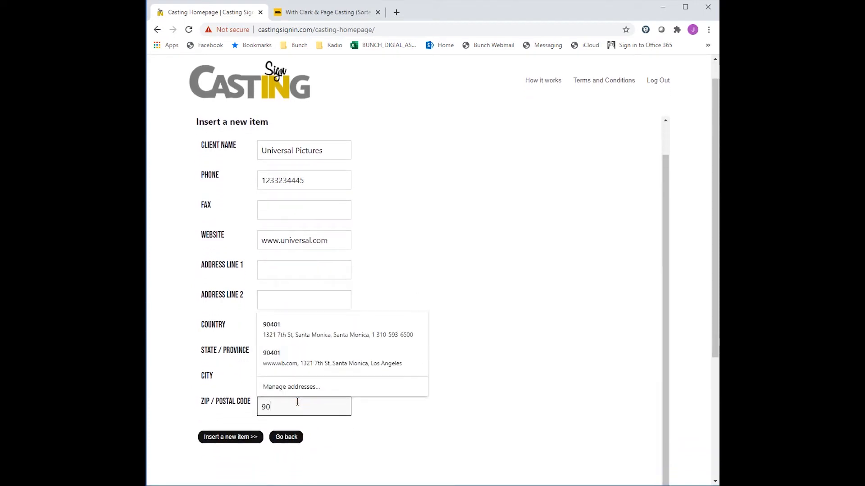
type("210")
left_click(231, 438)
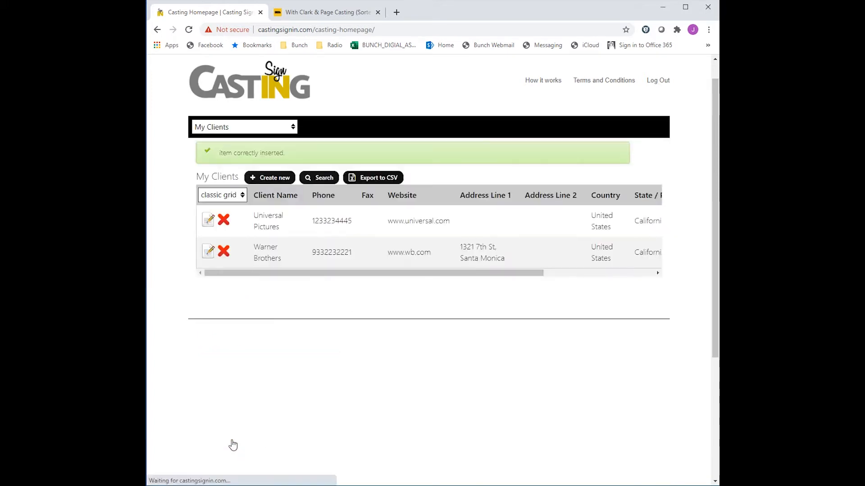
- Open the Universal Pictures client and start adding a new client contact
left_click(210, 221)
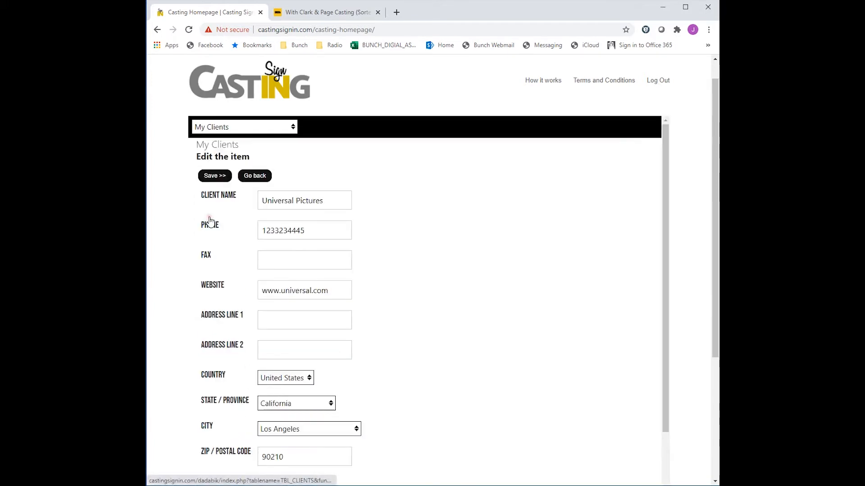
scroll(309, 332, "down", 2)
left_click(302, 428)
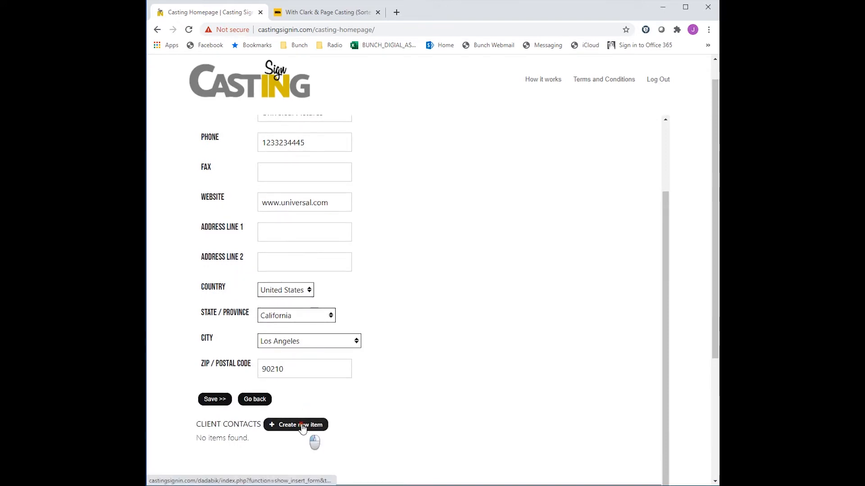
- Enter the contact's first name, last name and e-mail address
left_click(320, 208)
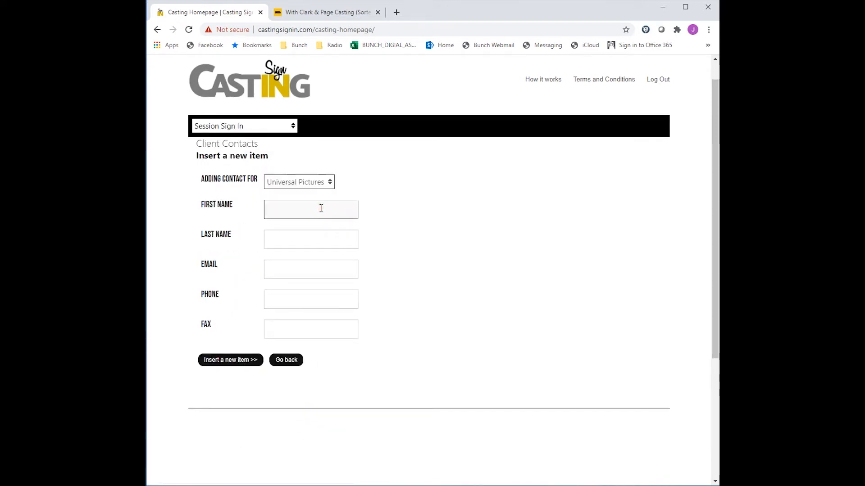
key("Tab")
type("Cont")
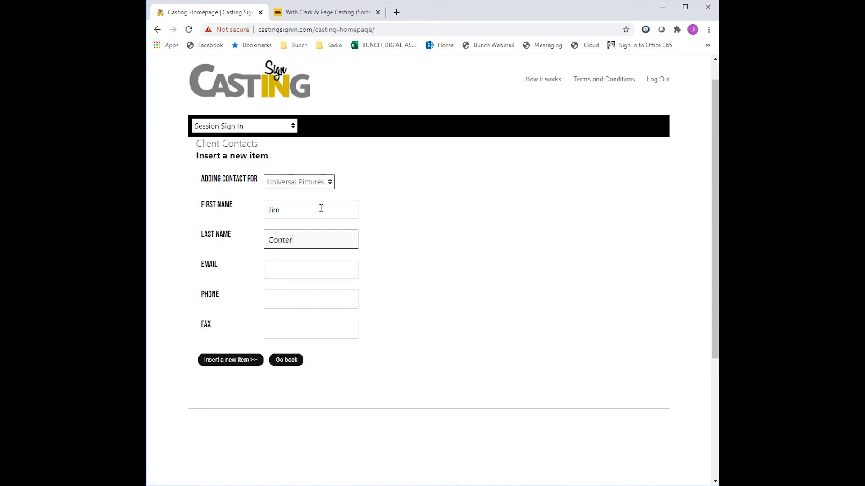
left_click(321, 271)
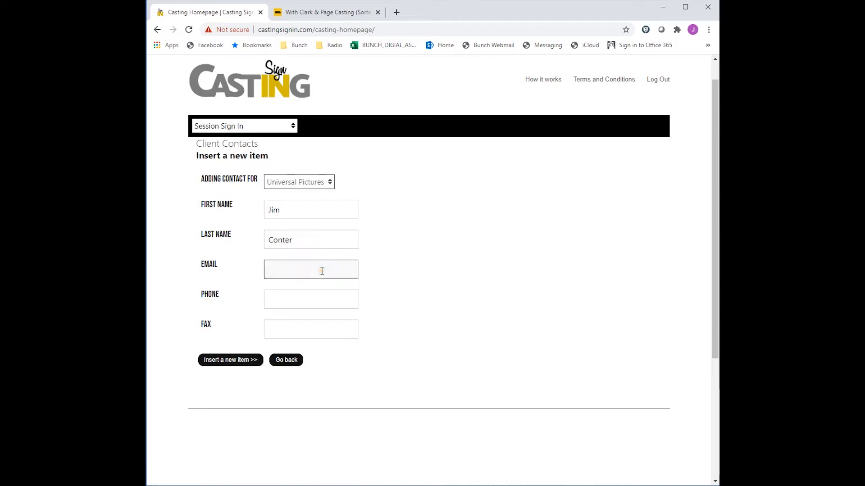
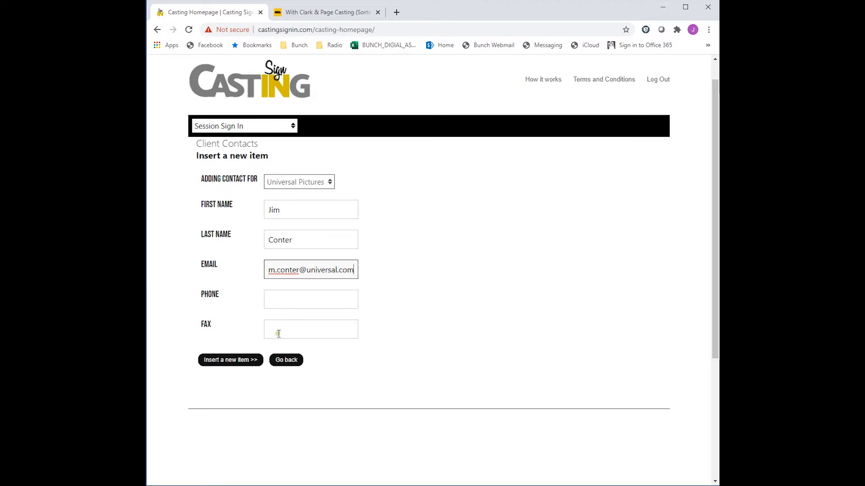
- Enter the contact's phone number and insert the new client contact
left_click(282, 300)
type("1234565432")
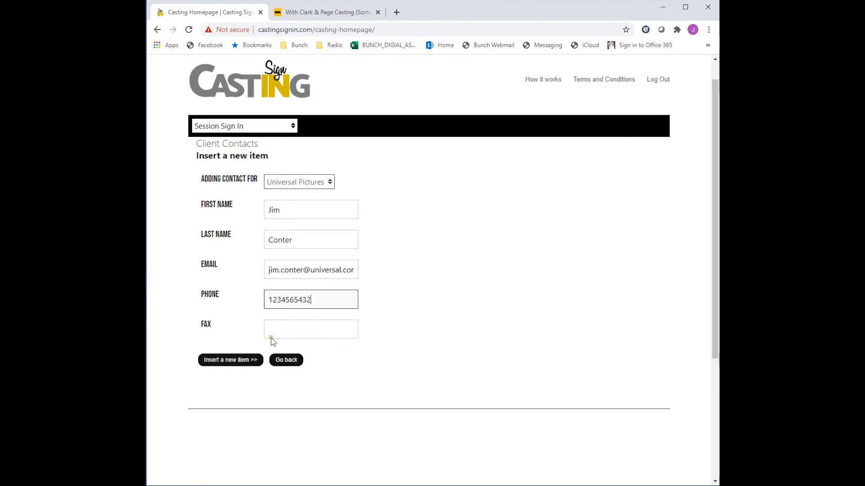
left_click(250, 360)
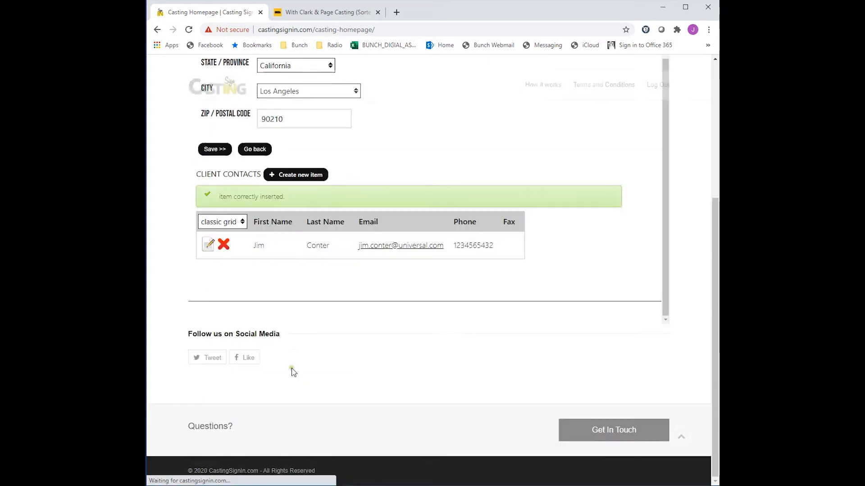
- Start a second client contact for Universal Pictures and enter the contact's first and last name
left_click(291, 179)
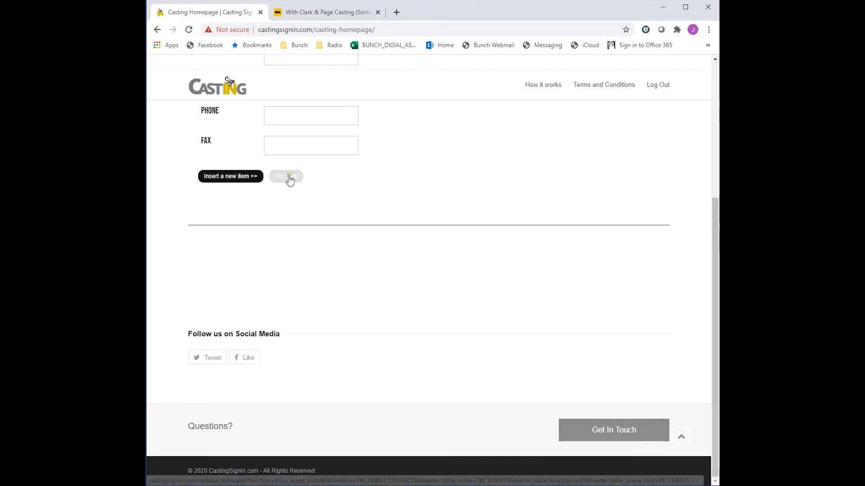
left_click(304, 223)
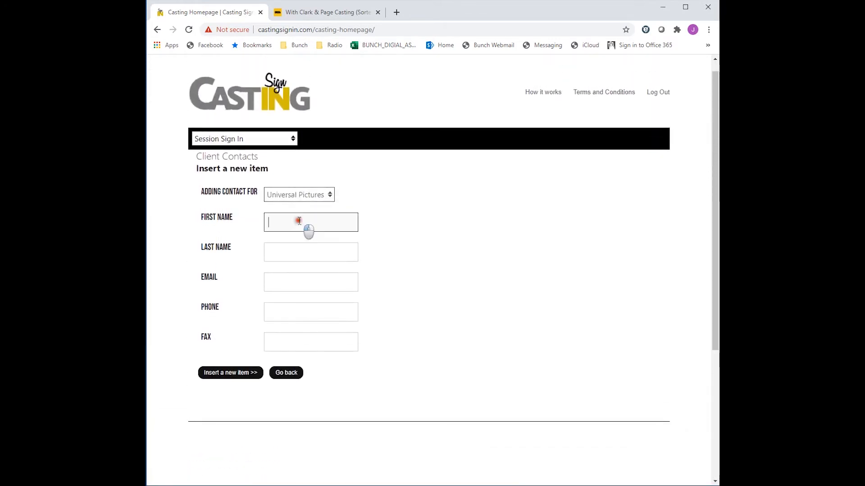
type("Sally")
key("Tab")
type("Jea")
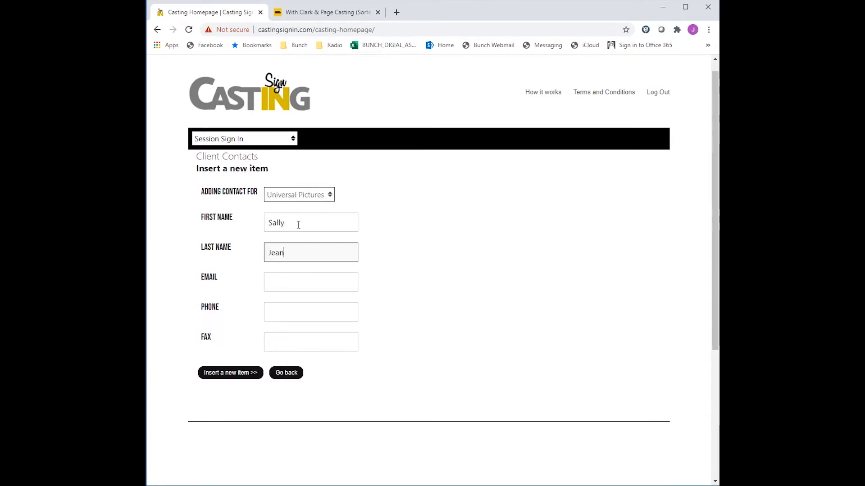
- Enter the second contact's e-mail address and insert the contact
left_click(292, 280)
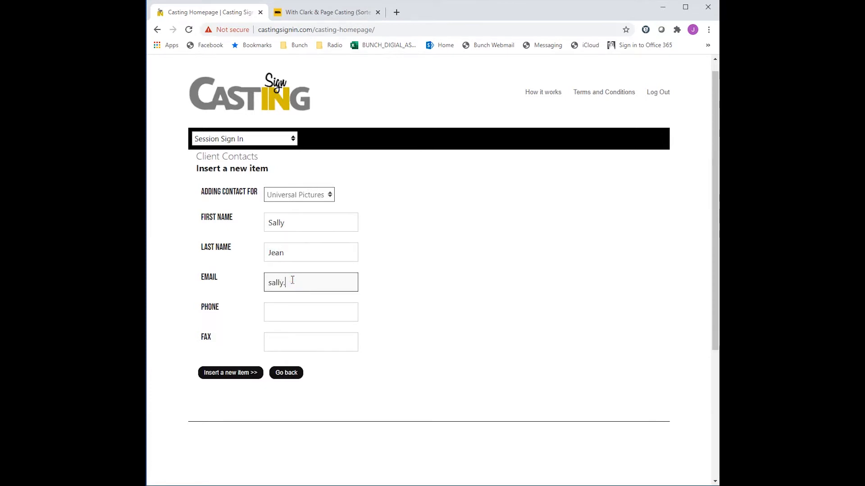
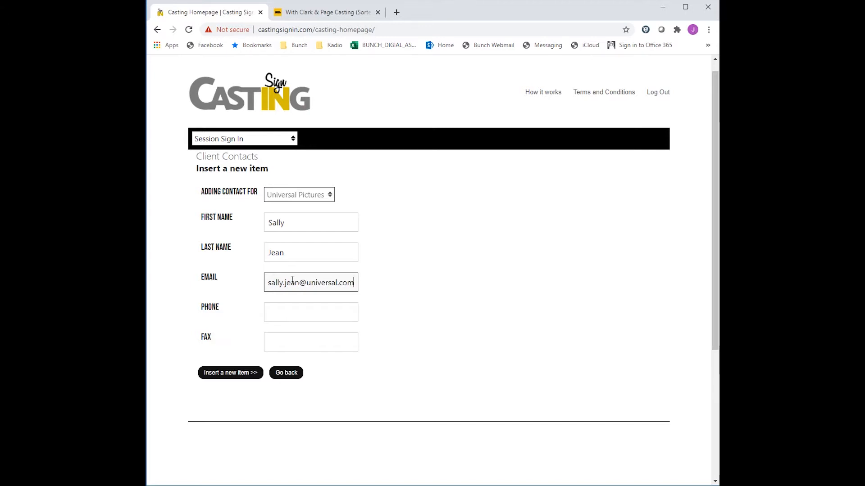
left_click(230, 372)
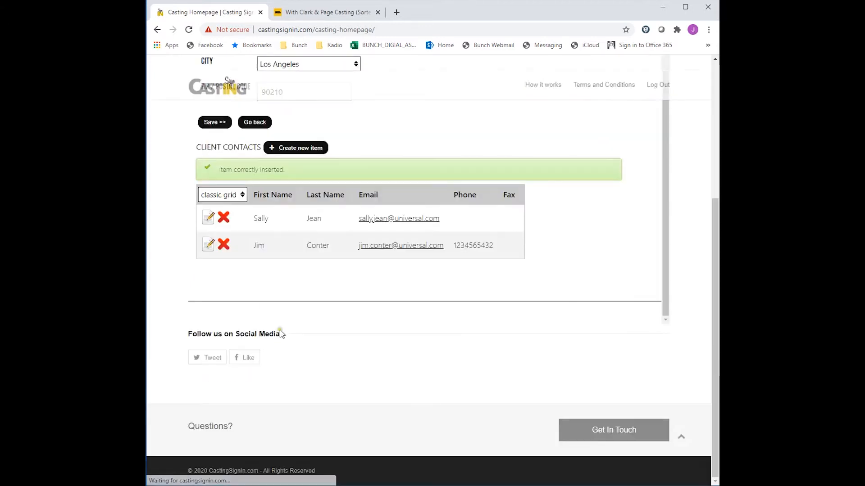
- Switch from the client record to the My Projects section
scroll(281, 334, "up", 1)
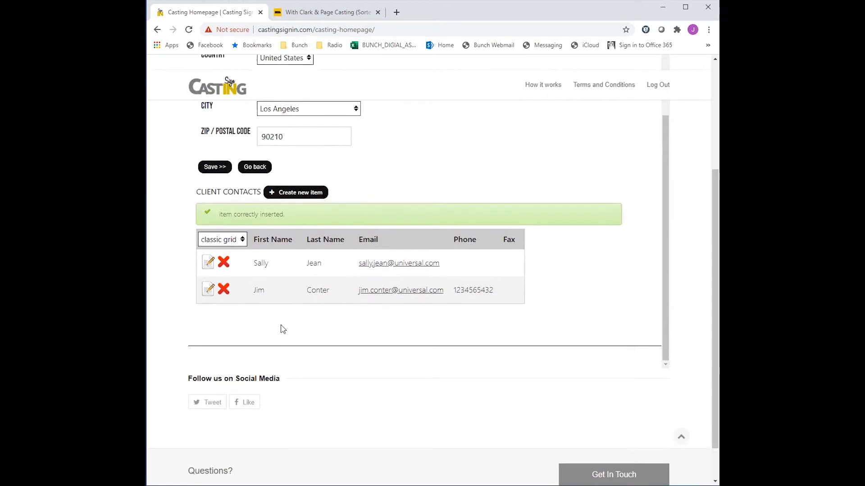
scroll(281, 299, "up", 4)
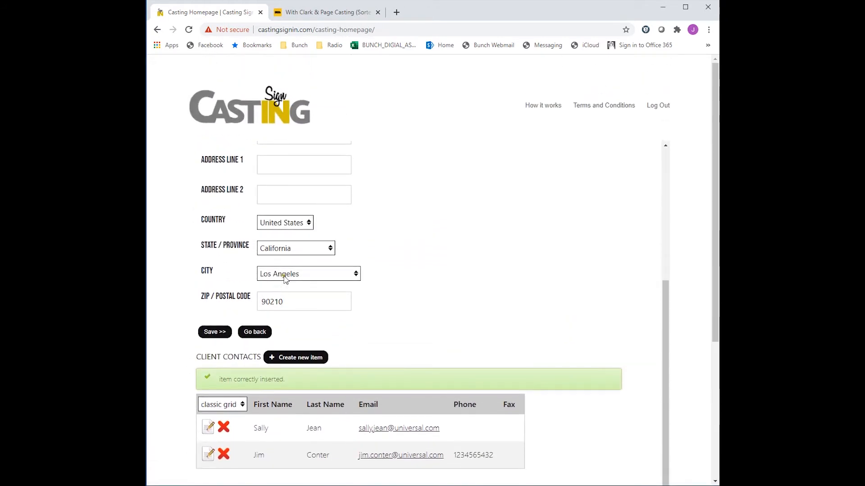
scroll(352, 249, "up", 4)
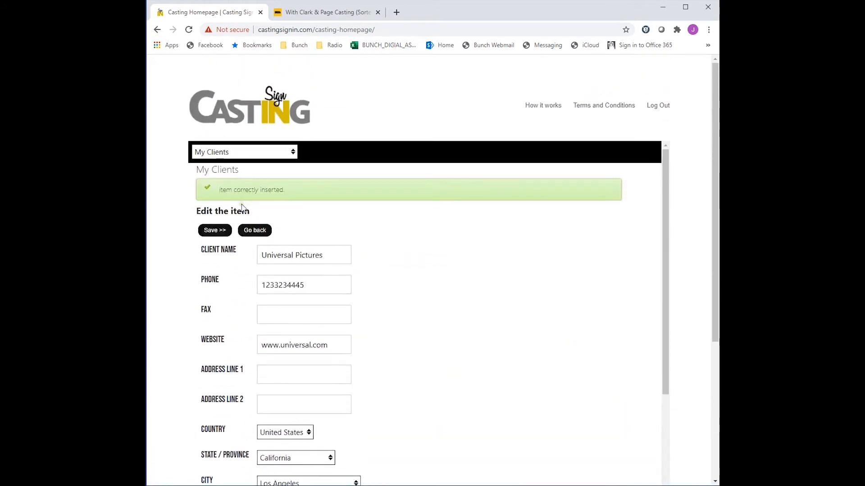
left_click(295, 154)
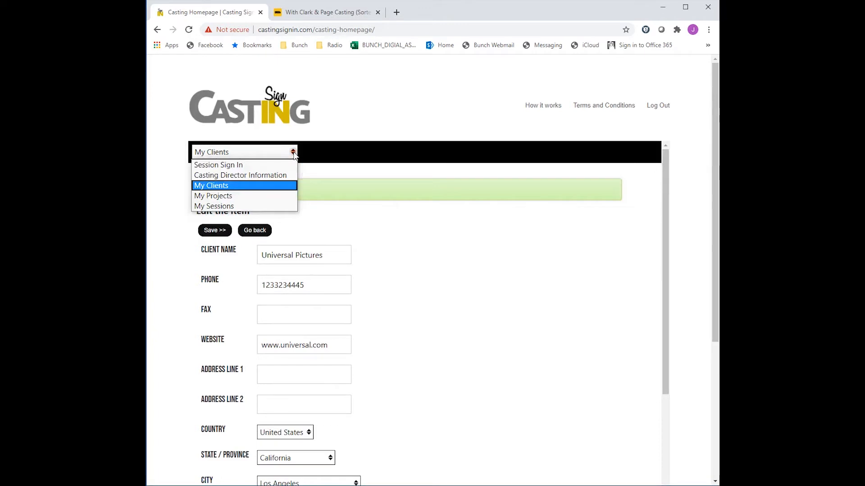
left_click(248, 197)
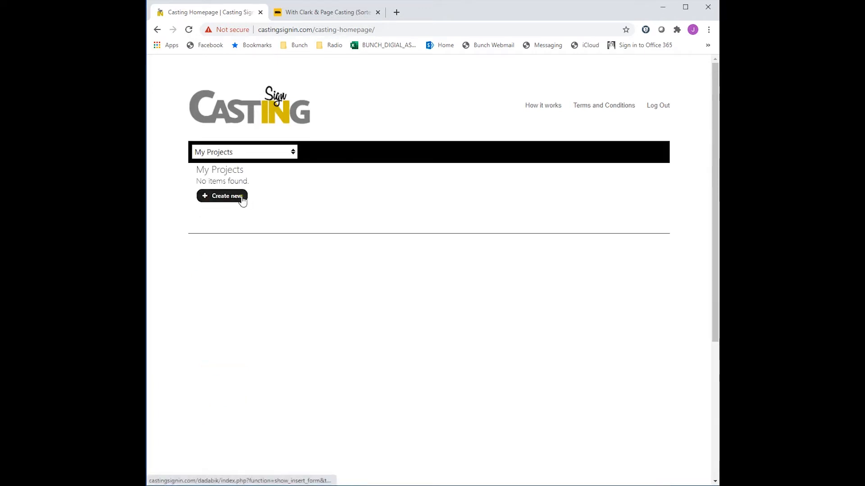
- Start a new project and name it Motion Picture 1
left_click(228, 197)
left_click(293, 208)
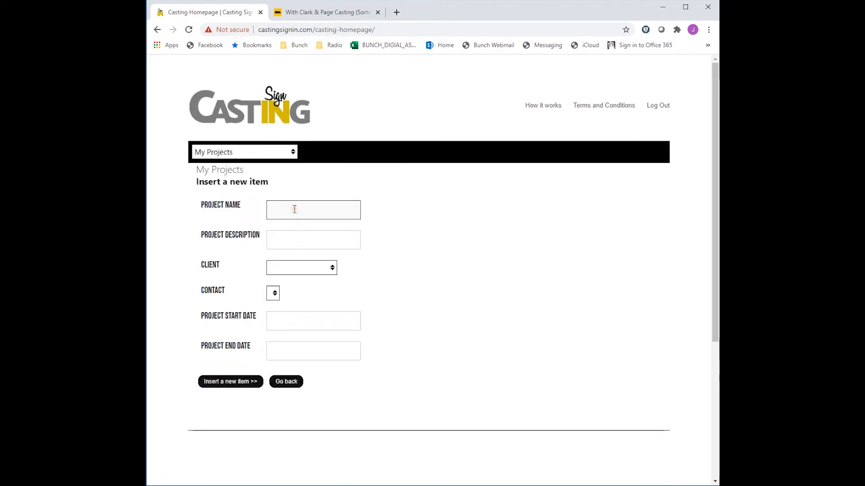
type("Motion P")
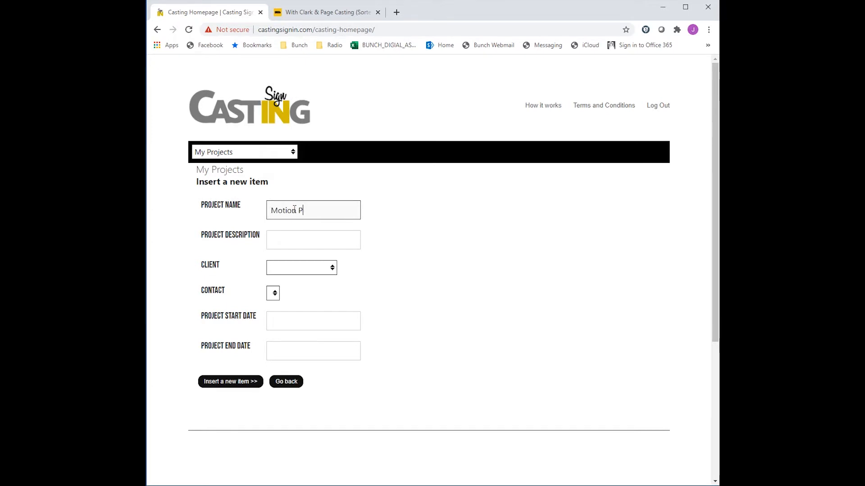
type("icture 1")
- Enter the project description Secret project for Universal
left_click(310, 242)
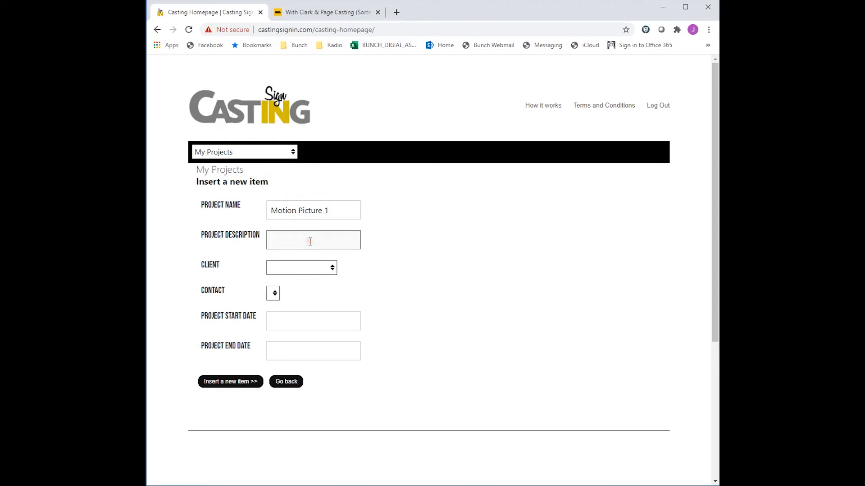
type("Secret ")
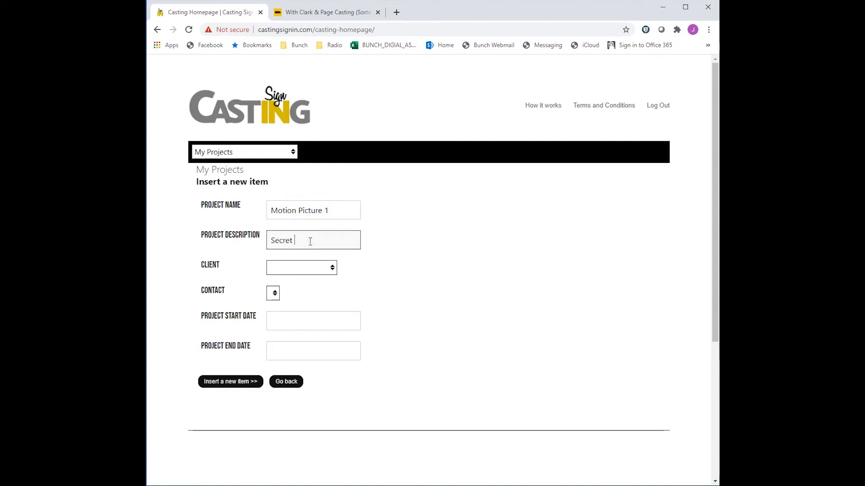
type("project for ")
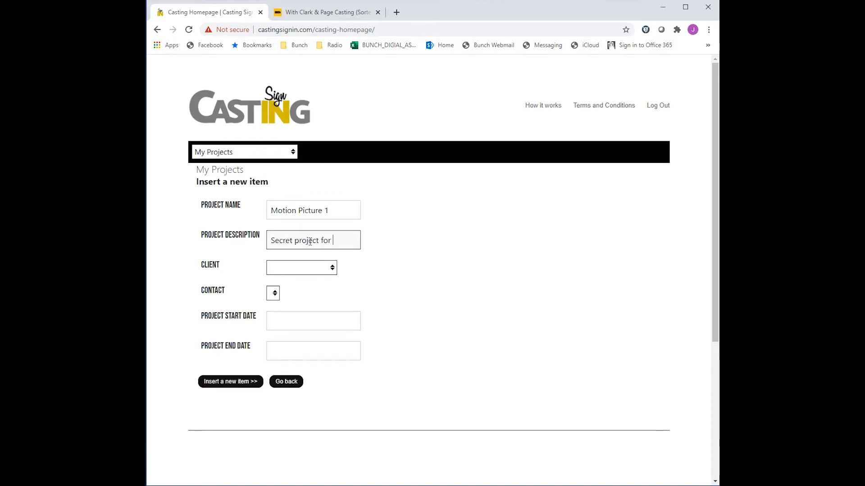
type("Universal")
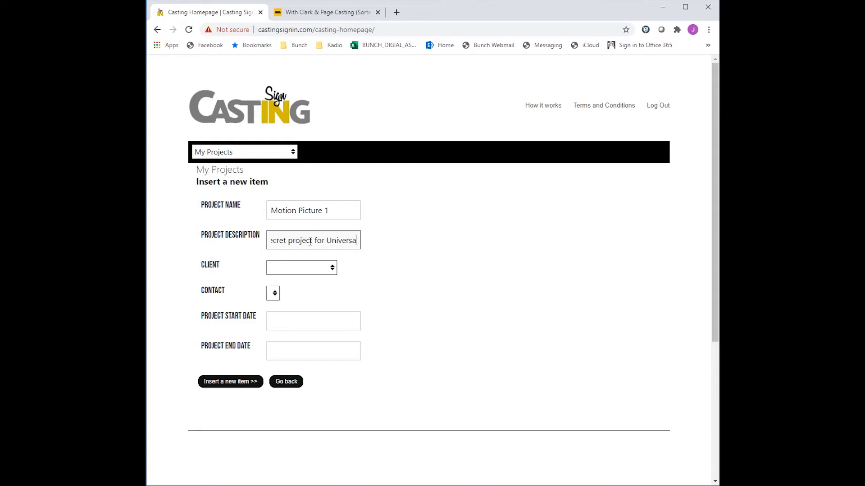
- Set the project's client to Universal Pictures and its contact to the newly added second contact
left_click(332, 268)
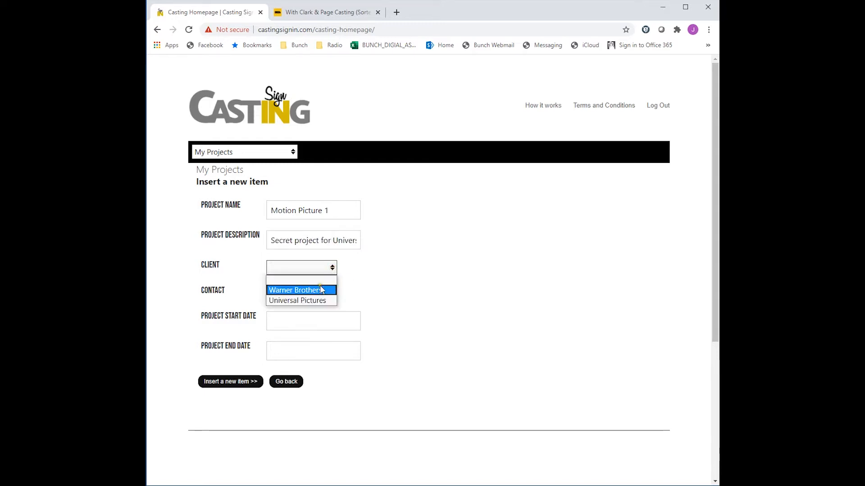
left_click(324, 301)
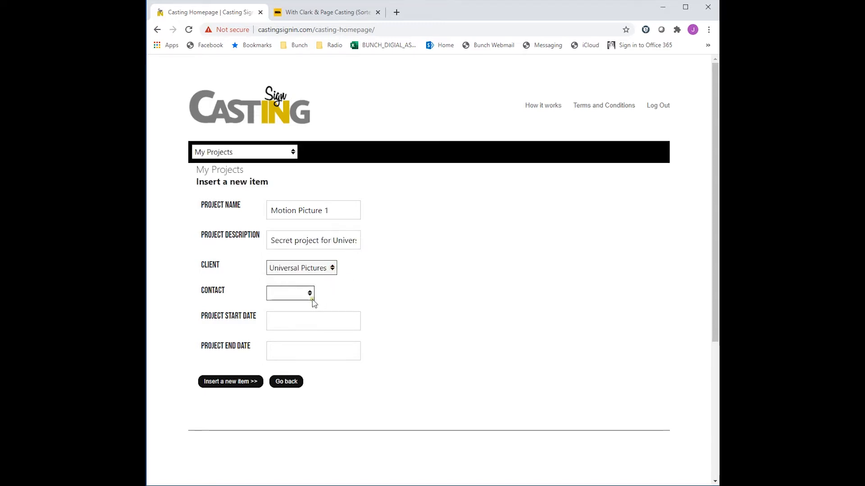
left_click(310, 294)
left_click(303, 327)
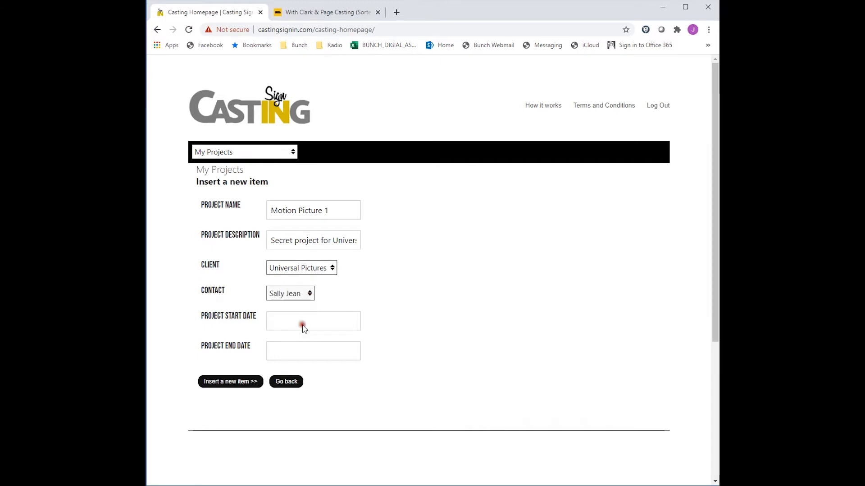
- Set the project start date to 2020-06-30 and end date to 2020-08-31, then insert the project
left_click(303, 328)
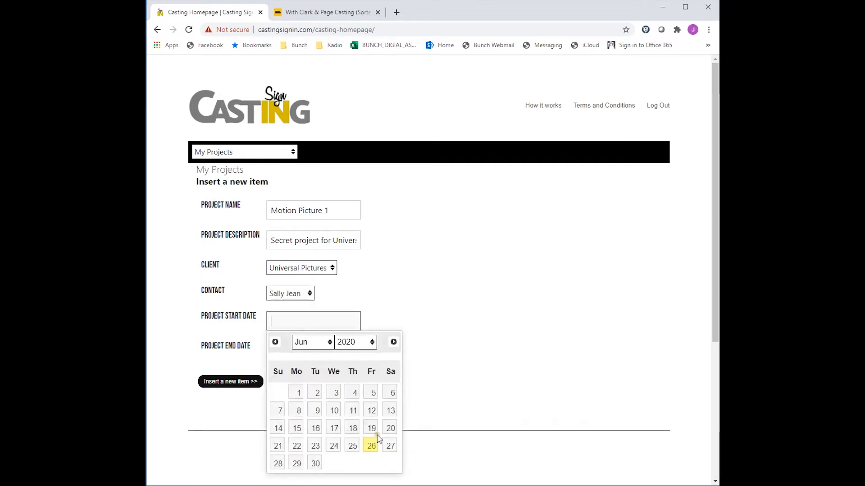
left_click(309, 469)
left_click(293, 352)
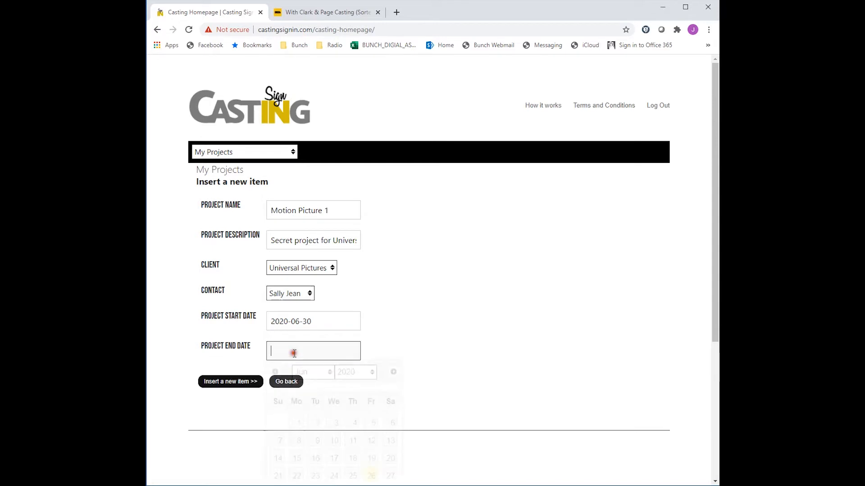
left_click(330, 373)
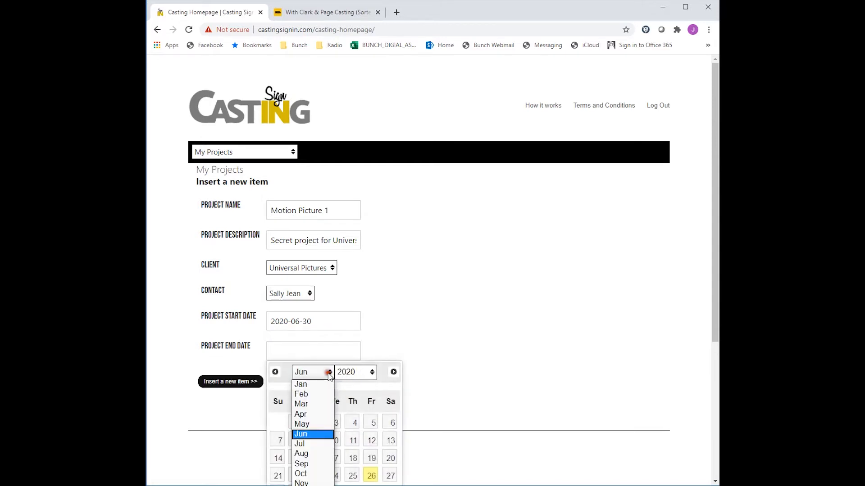
left_click(319, 438)
left_click(330, 373)
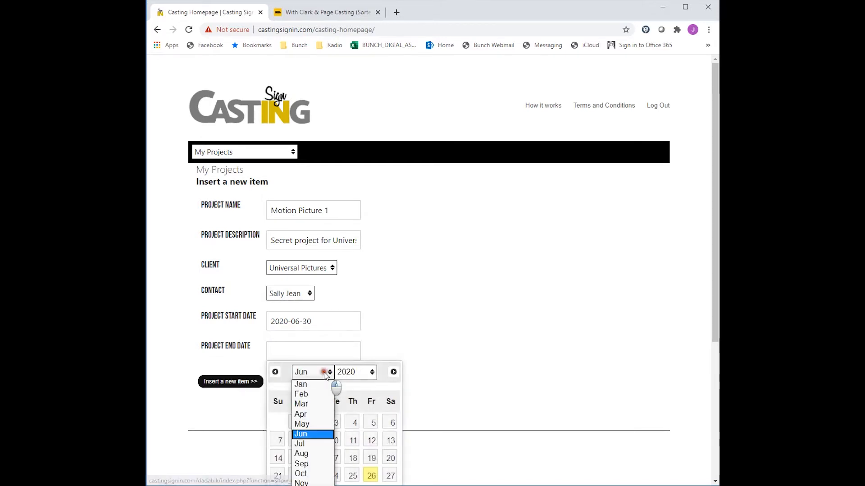
left_click(326, 453)
scroll(383, 417, "down", 1)
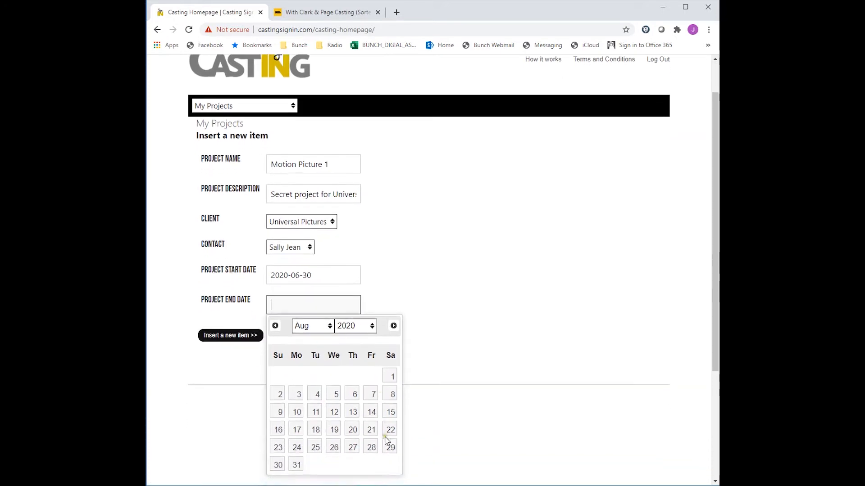
left_click(295, 464)
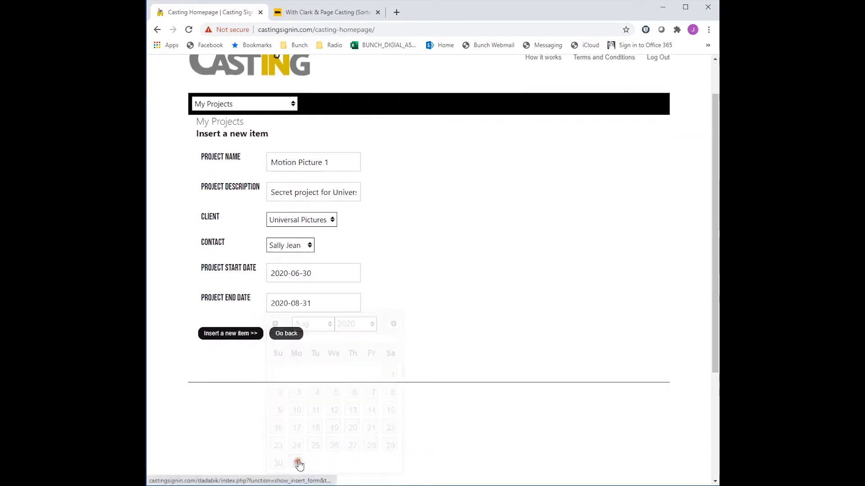
left_click(230, 334)
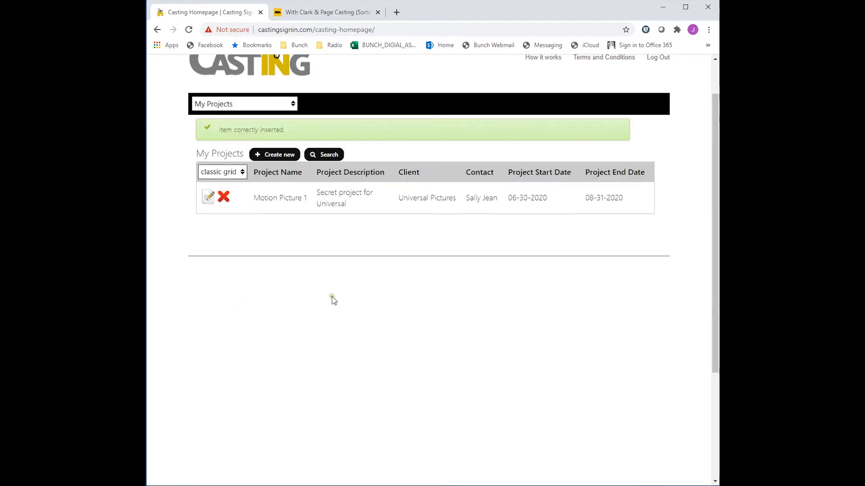
- Open the Motion Picture 1 project, start a new session for it, and enter the session password
left_click(209, 197)
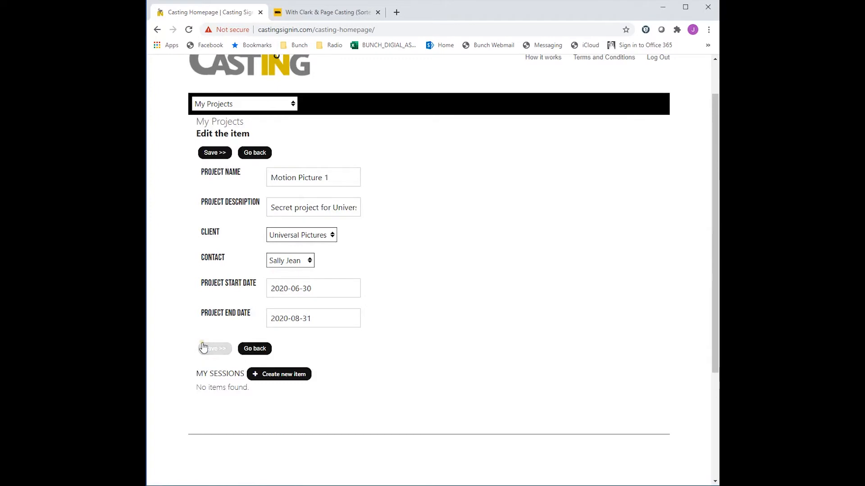
left_click(286, 379)
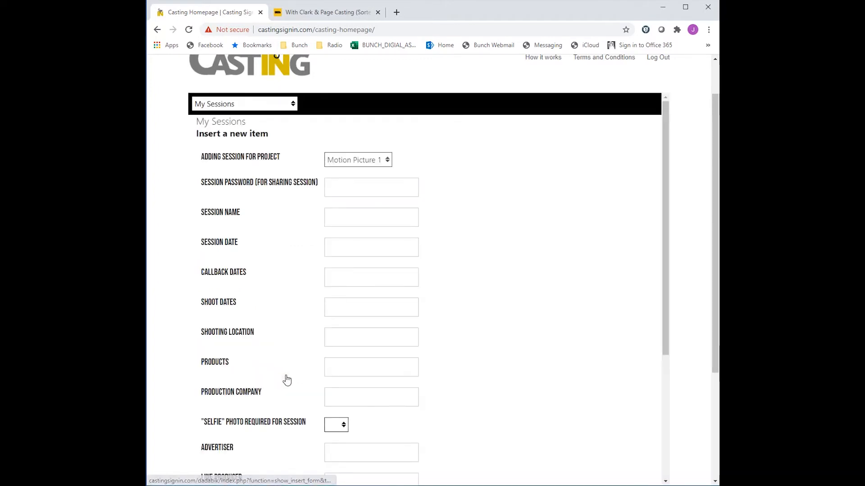
left_click(370, 190)
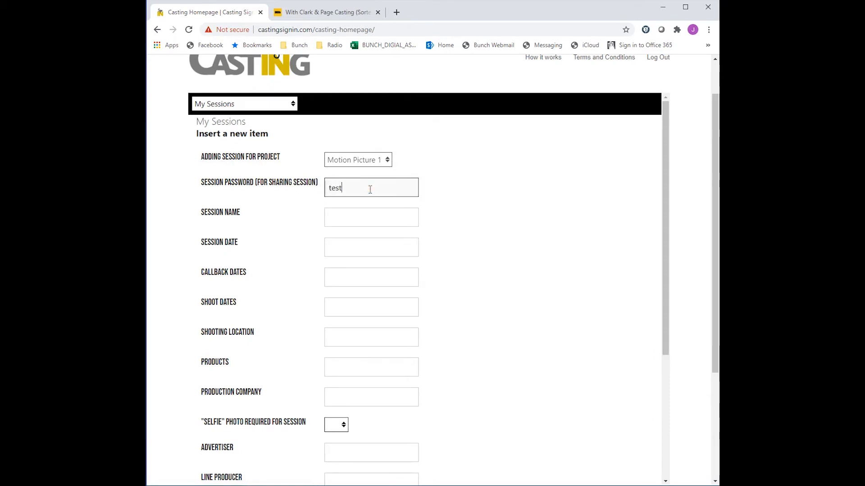
- Name the session Casting Session 1 for Motion Picture
left_click(362, 216)
type("Casting Session 1 for")
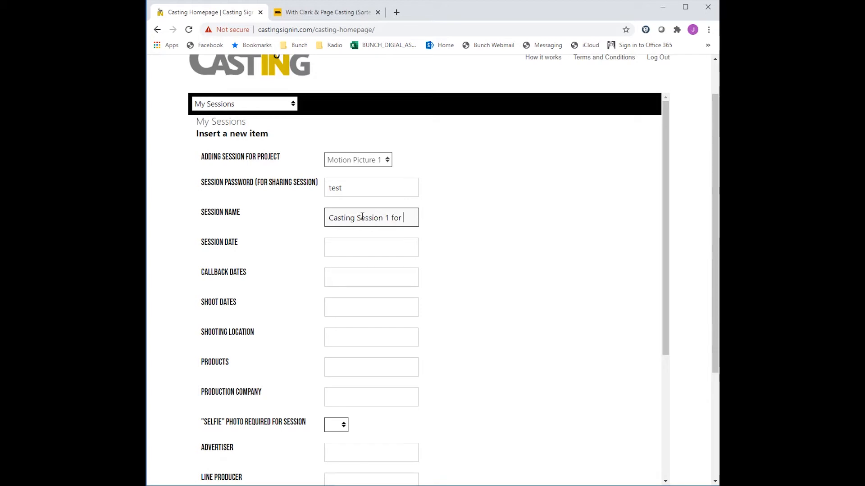
type(" Motion ")
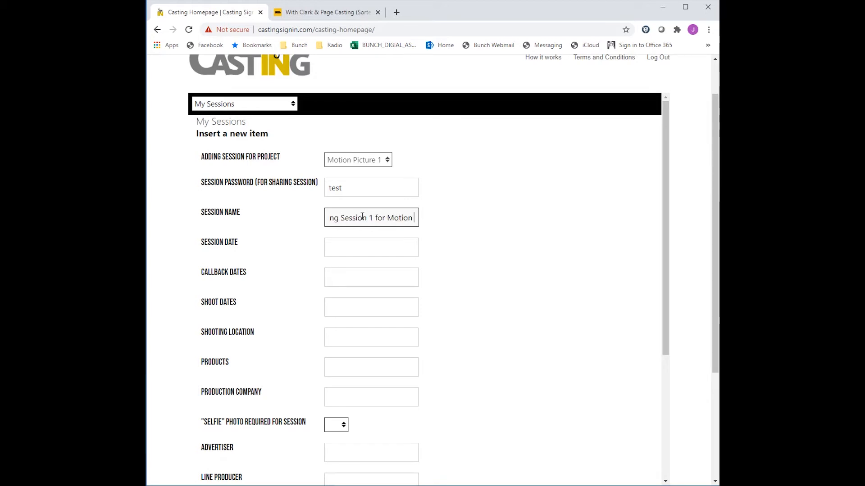
type("Picture")
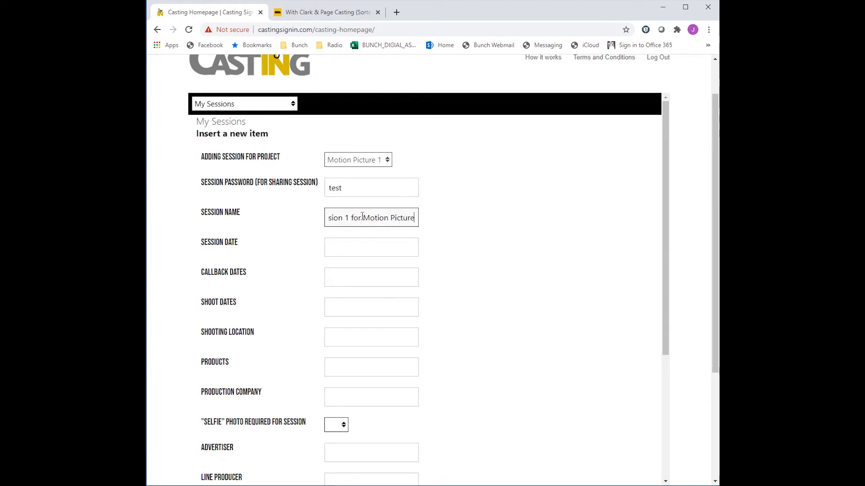
- Set the session date to 2020-06-30 and the callback dates to Aug 2-3
left_click(365, 248)
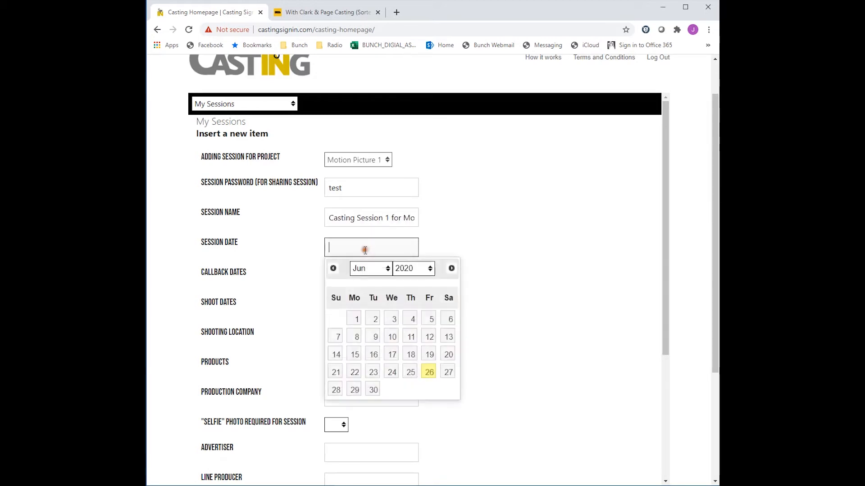
left_click(368, 392)
left_click(356, 277)
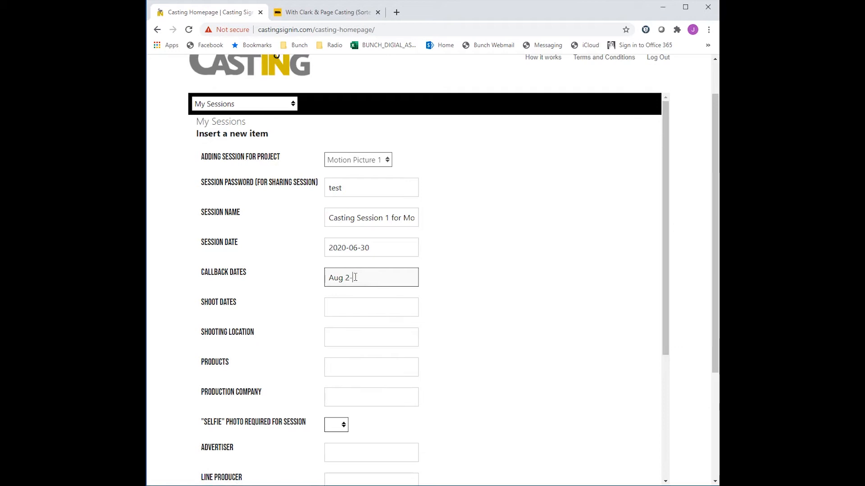
- Enter Sept 1 as the session's shoot dates
left_click(355, 308)
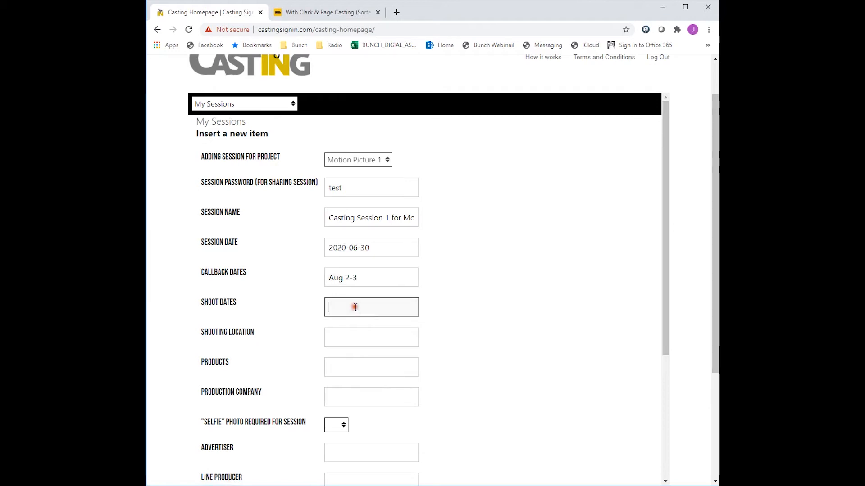
type("Se")
type("1")
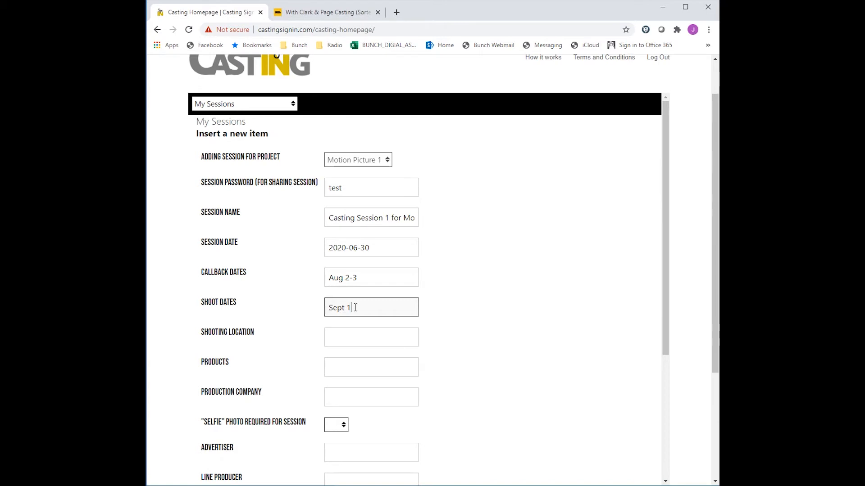
left_click(350, 341)
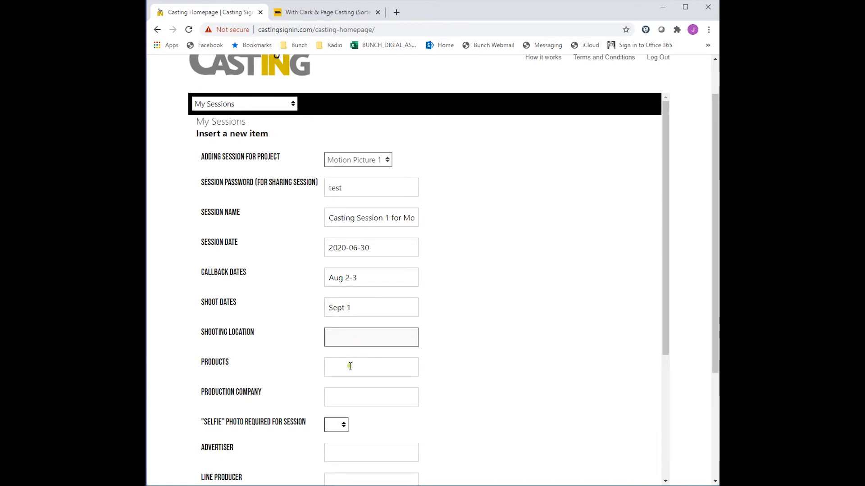
- Set the "Selfie" photo requirement for the session to Yes
scroll(353, 351, "down", 2)
scroll(328, 316, "down", 1)
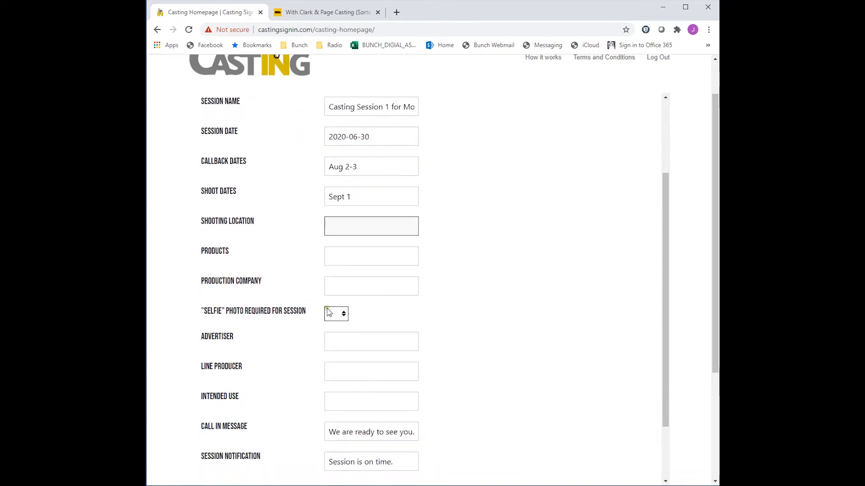
left_click(344, 280)
left_click(336, 292)
left_click(343, 279)
left_click(337, 300)
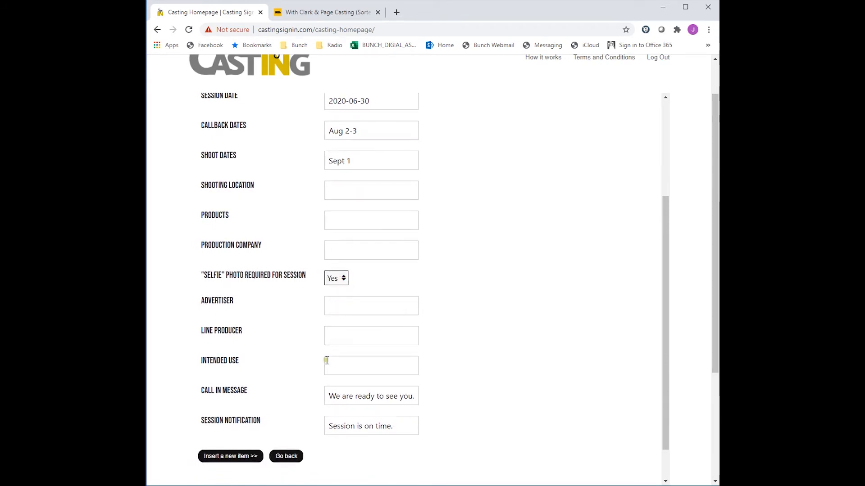
- Change the call-in message to "We are ready to see you now. Room 23A." and insert the session
scroll(333, 357, "down", 1)
left_click(365, 351)
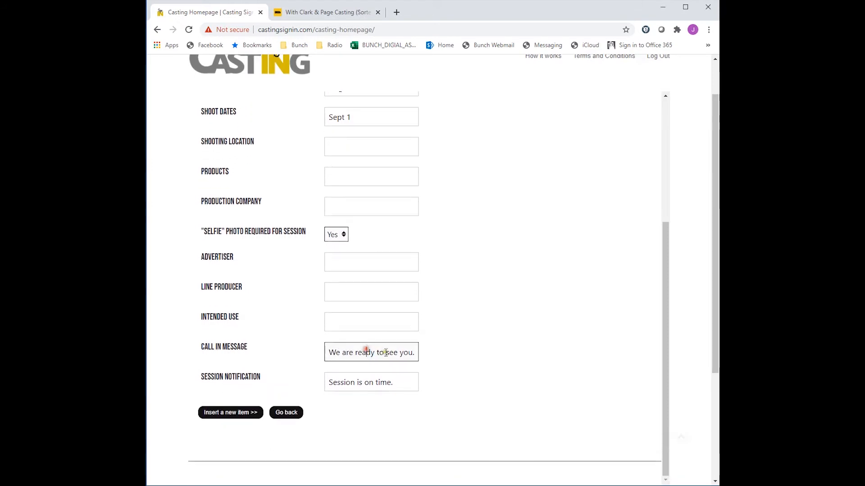
key("BackSpace")
type("n")
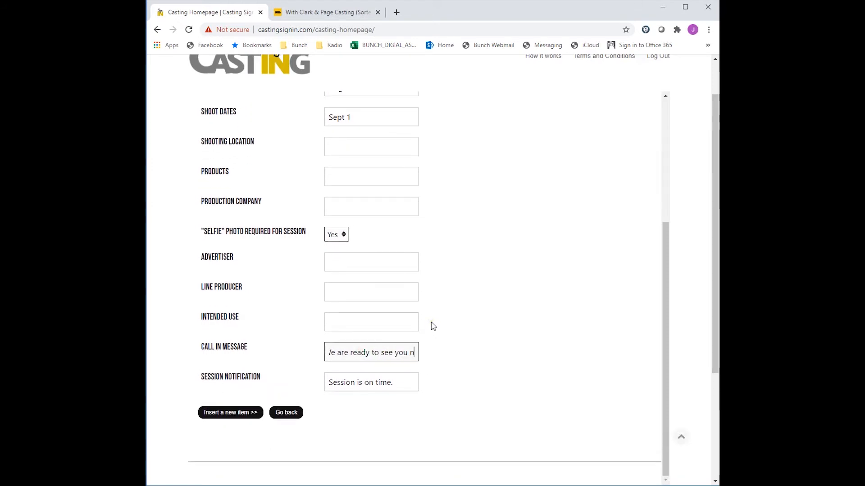
type("ow. Room 23A.")
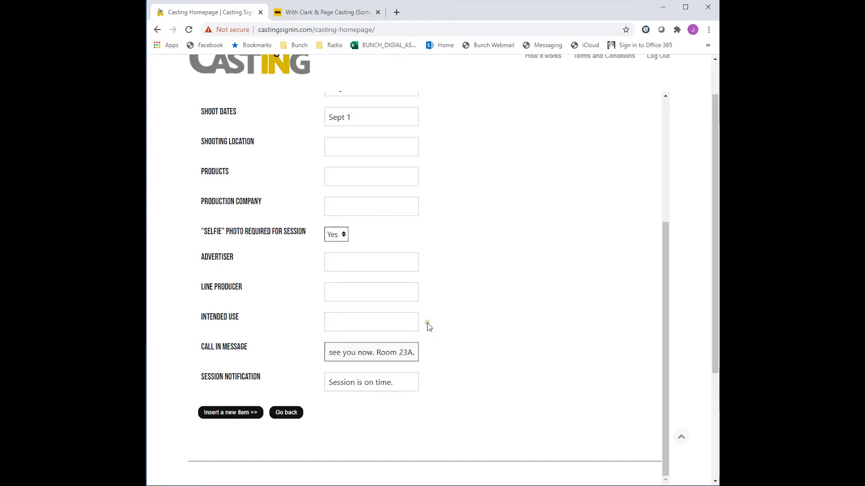
left_click(234, 414)
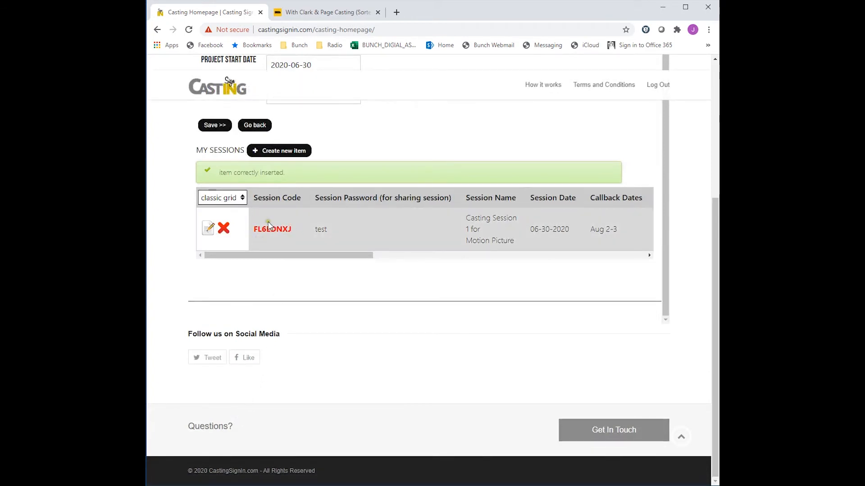
- Open the new session for editing and add the extra question "Are you working on any other productions?"
left_click(211, 230)
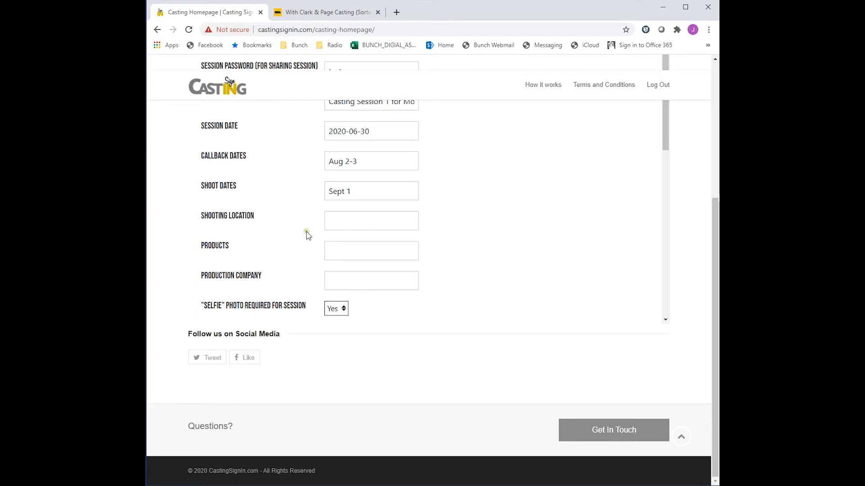
scroll(310, 219, "down", 5)
scroll(304, 223, "down", 3)
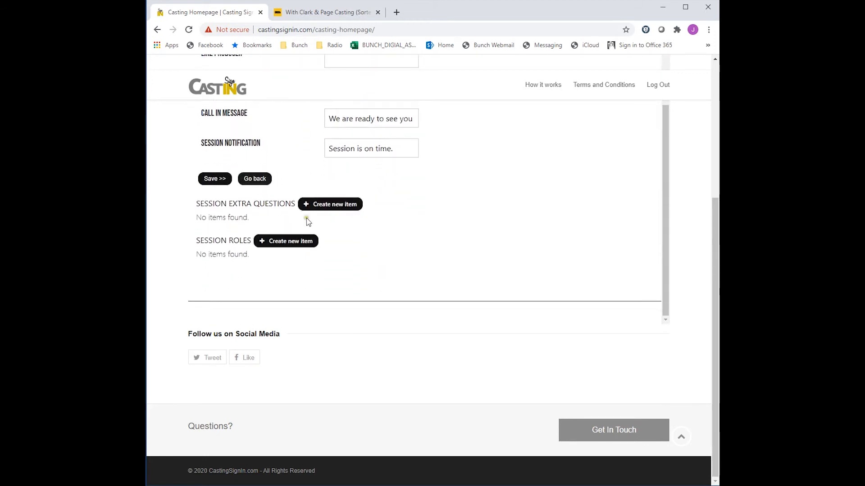
left_click(330, 208)
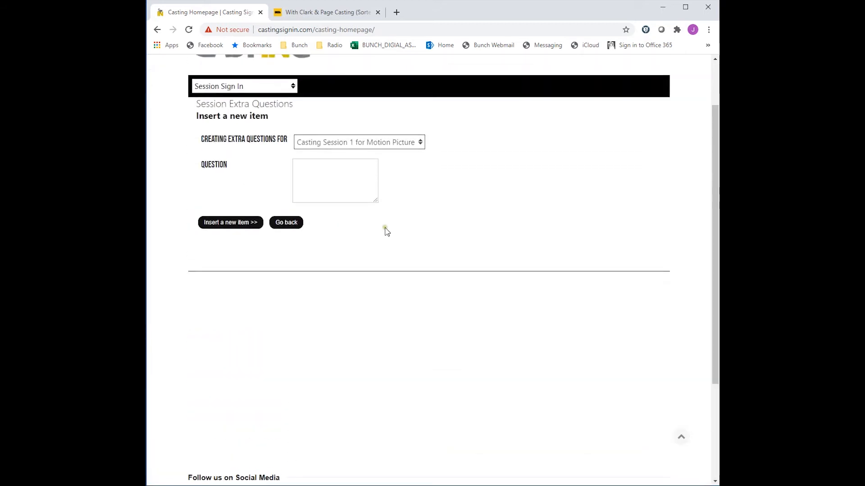
scroll(361, 244, "up", 2)
left_click(337, 242)
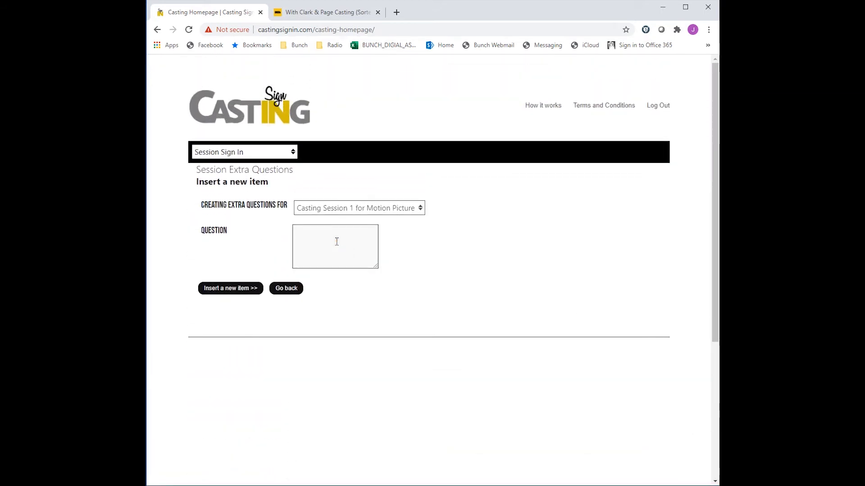
type("Are you working on any othe")
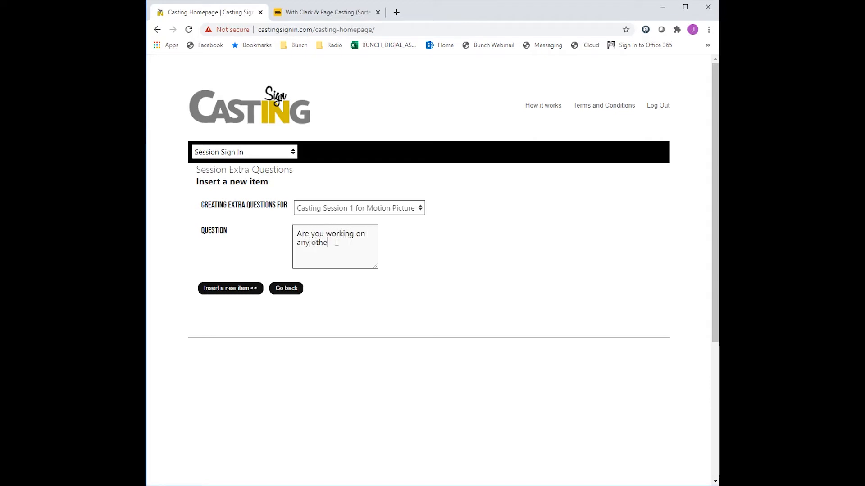
type("r productions?")
left_click(247, 289)
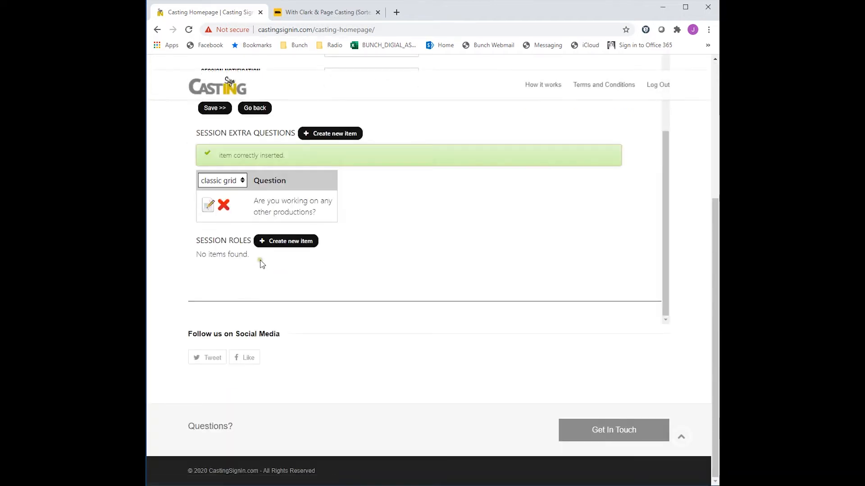
- Add a second extra question to the session: "Are you a SAG member?"
scroll(279, 247, "up", 1)
scroll(279, 247, "up", 1)
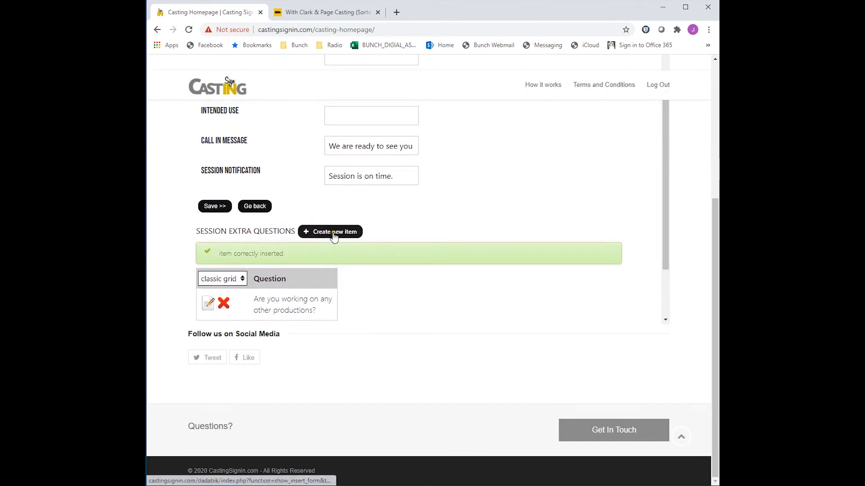
left_click(335, 235)
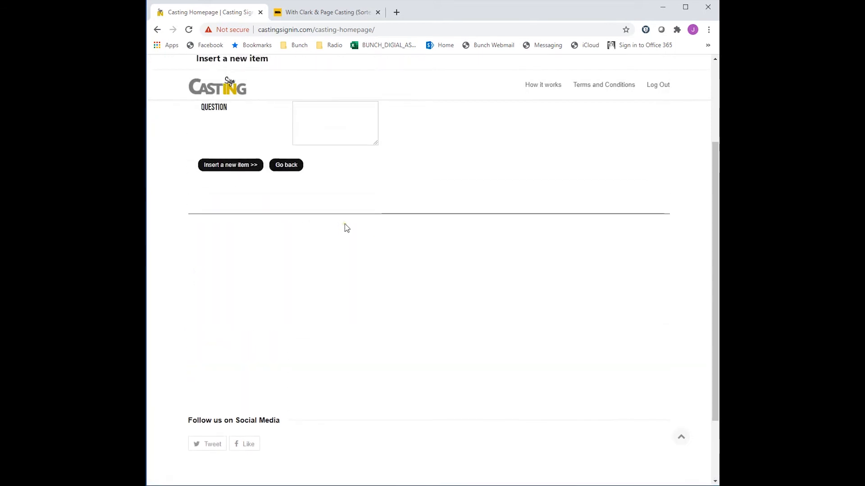
scroll(344, 222, "up", 1)
left_click(331, 179)
type("Are")
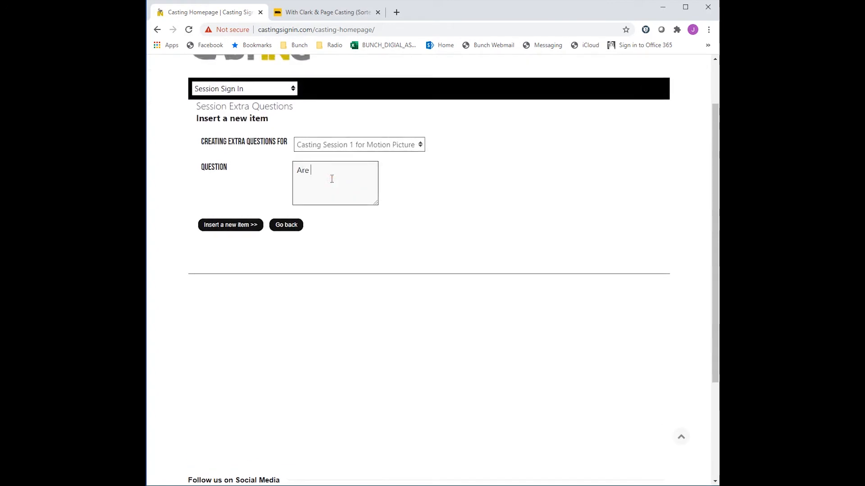
type(" you a SAG member?")
left_click(242, 226)
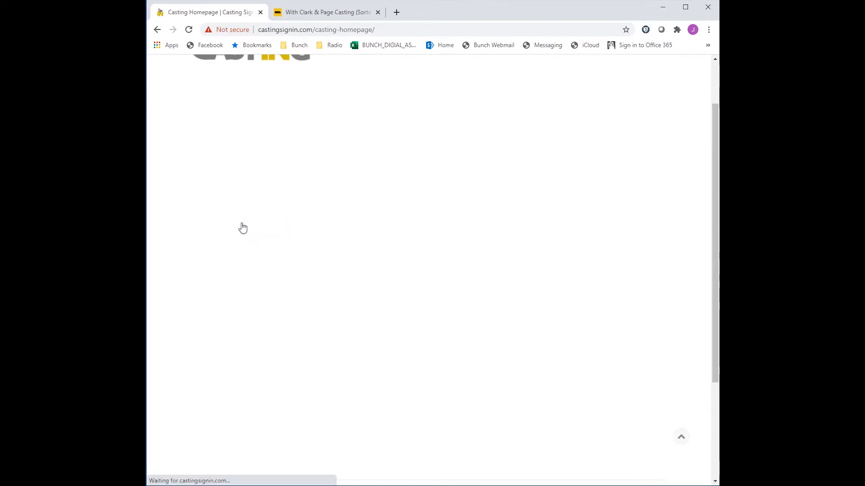
- Add a session role Man 1 with the breakdown Male lead
left_click(273, 242)
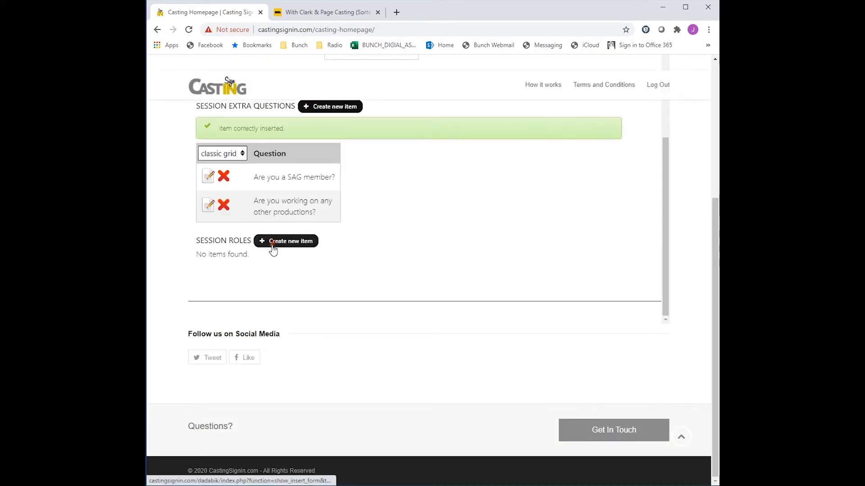
left_click(322, 238)
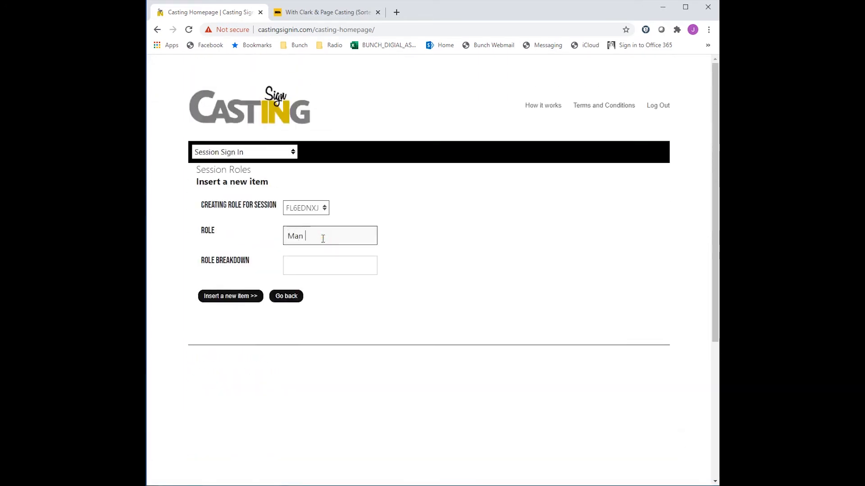
left_click(331, 272)
type("Male lead")
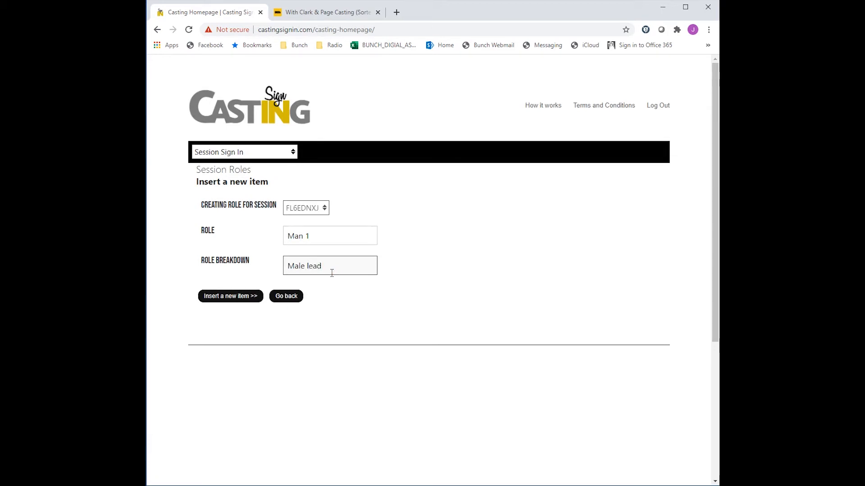
left_click(234, 296)
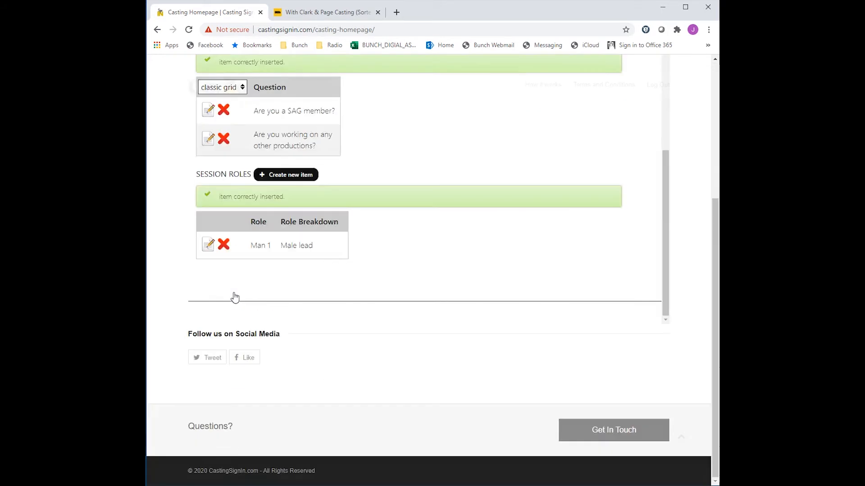
- Add a session role Woman 1 with the breakdown Female Lead
left_click(279, 175)
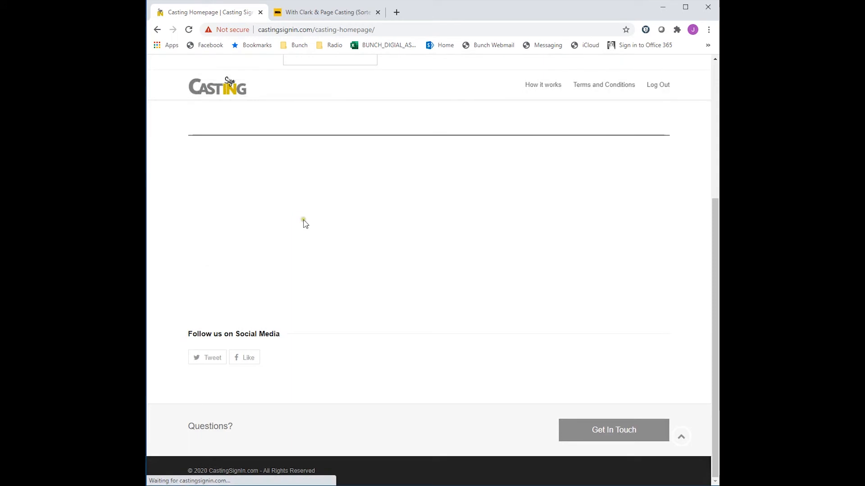
left_click(318, 231)
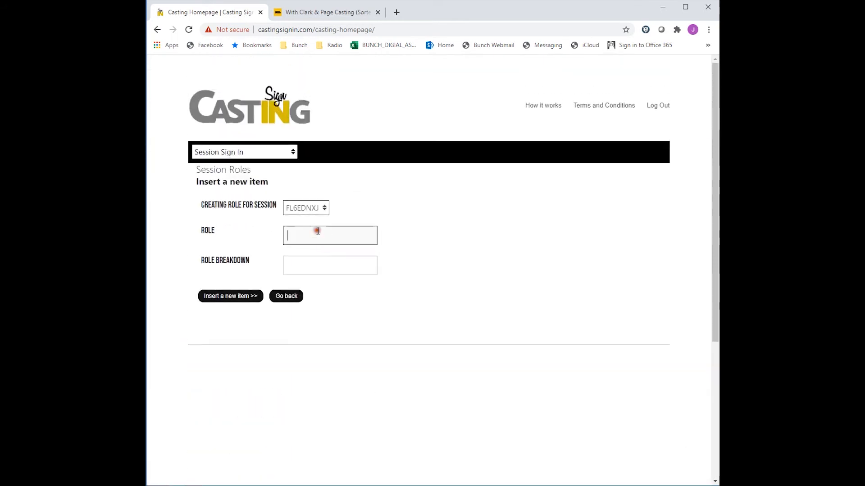
type("Woman 1")
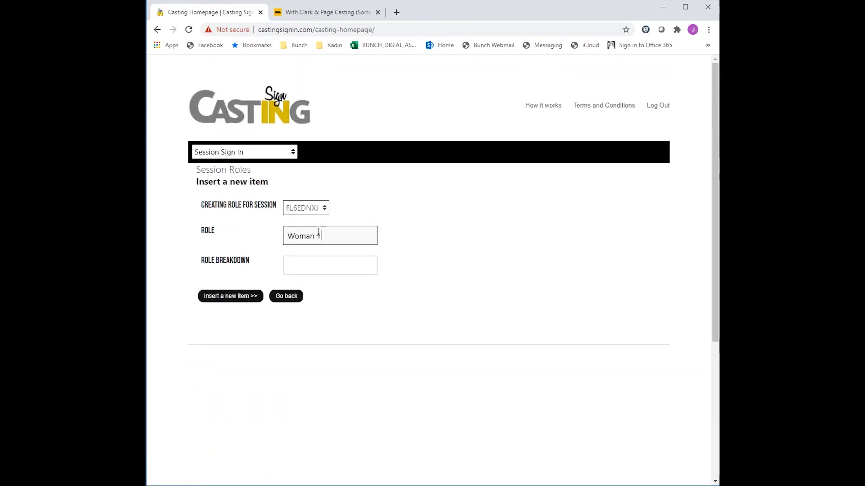
key("Tab")
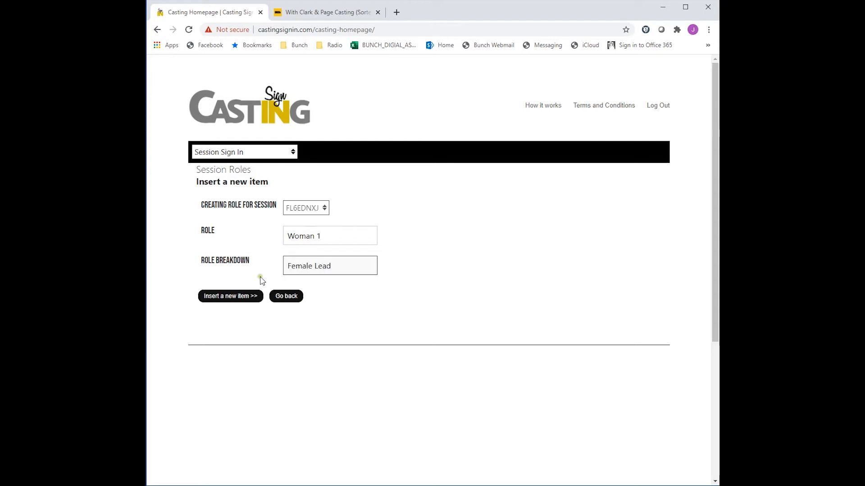
left_click(234, 300)
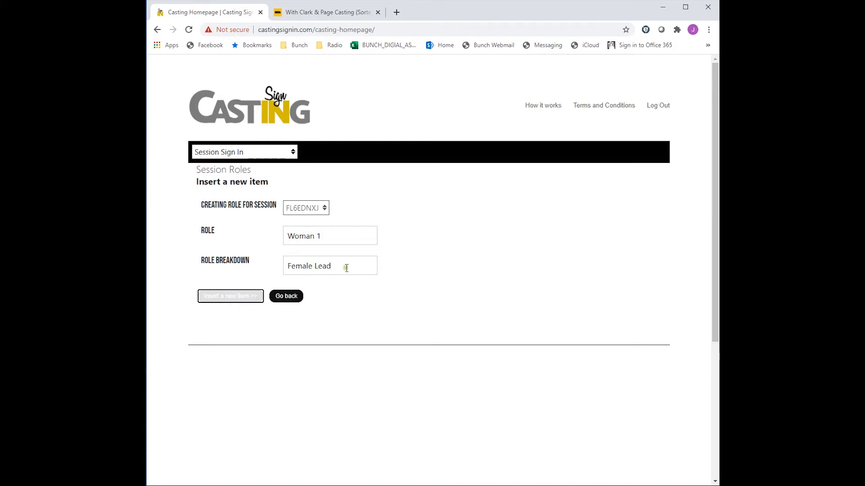
left_click(241, 296)
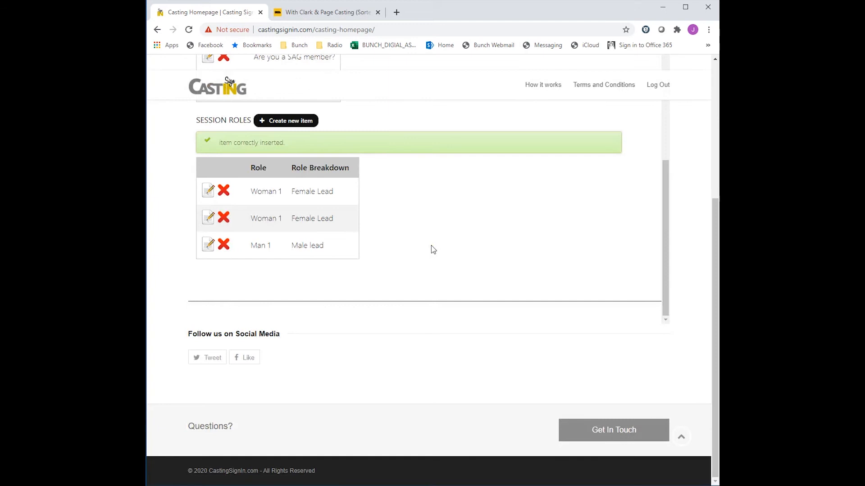
- Delete the duplicate Woman 1 role from the session roles
scroll(431, 246, "up", 1)
left_click(223, 239)
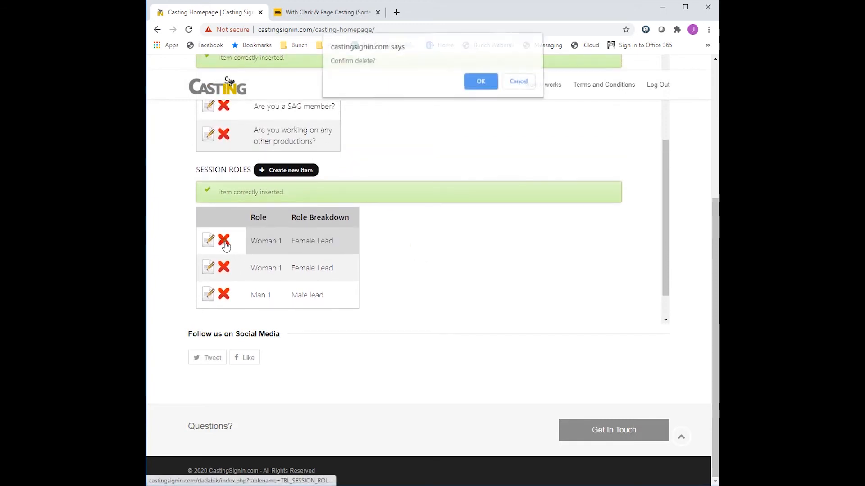
left_click(482, 86)
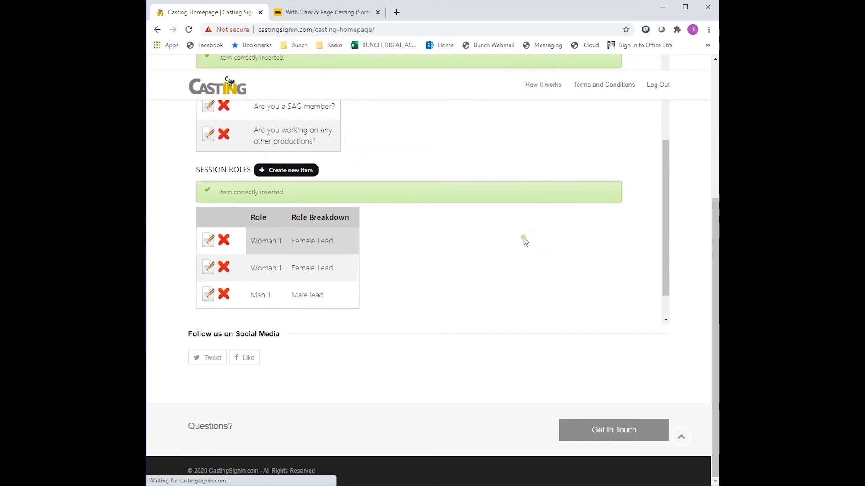
scroll(458, 307, "up", 4)
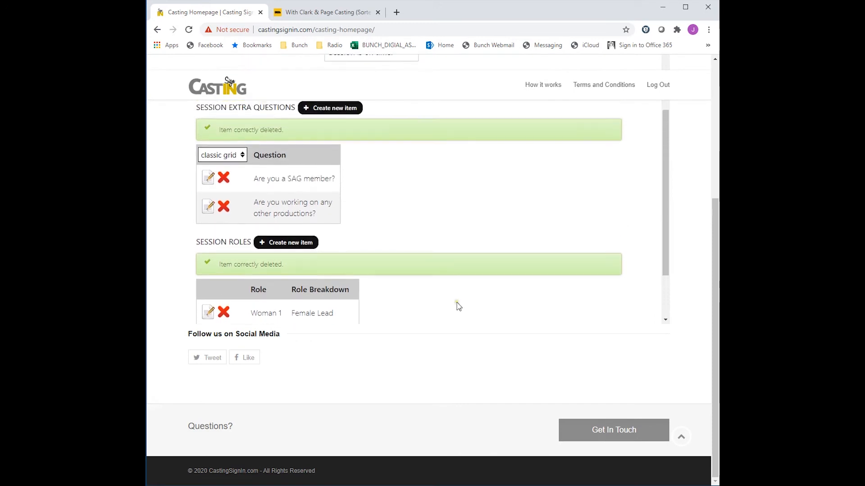
scroll(458, 306, "up", 7)
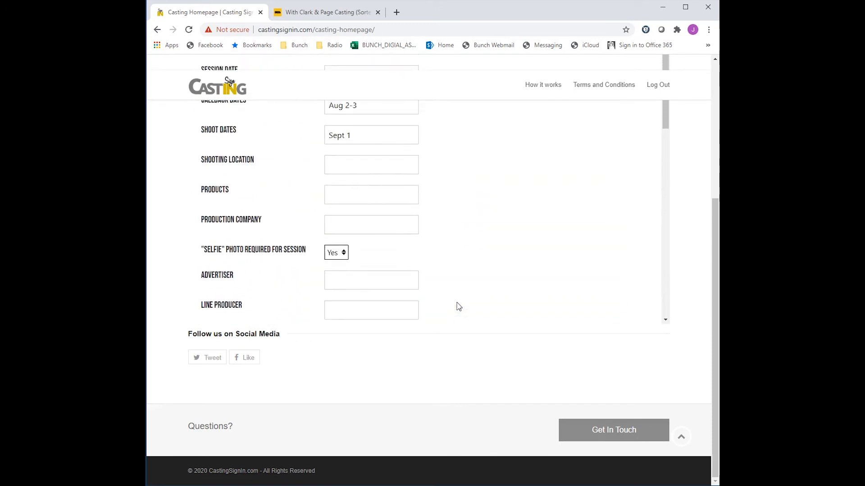
- Switch the account menu to the Session Sign In page
scroll(456, 305, "up", 6)
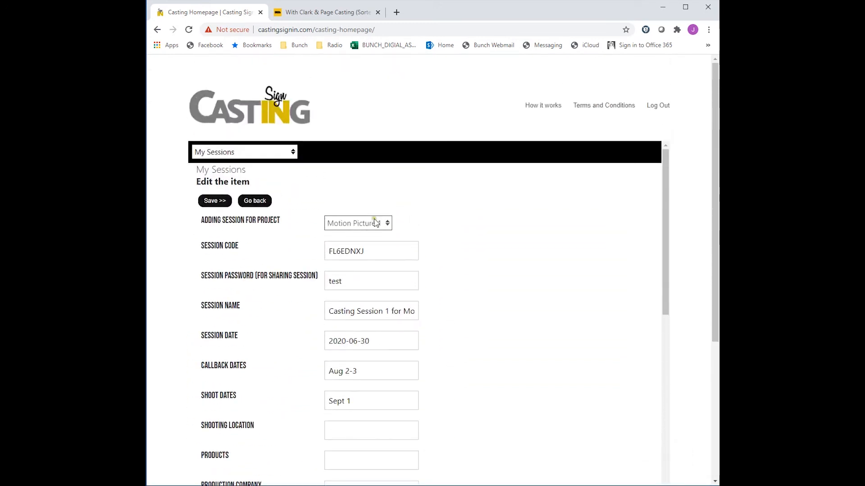
left_click(291, 152)
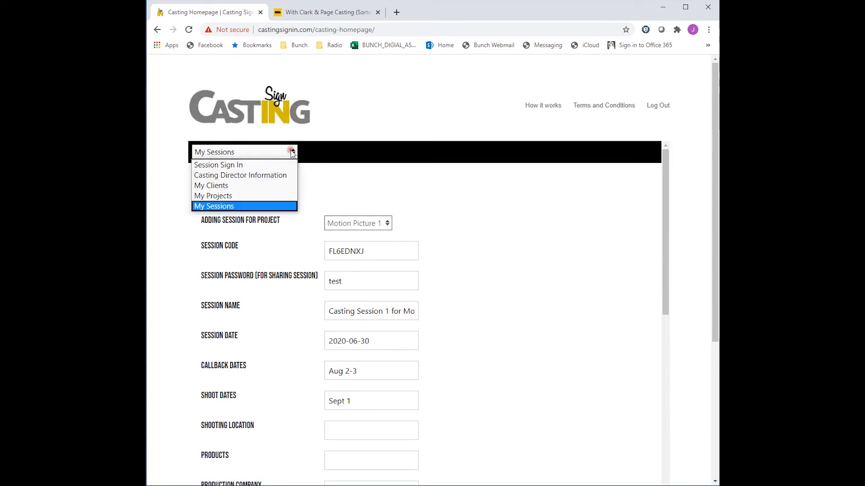
left_click(270, 164)
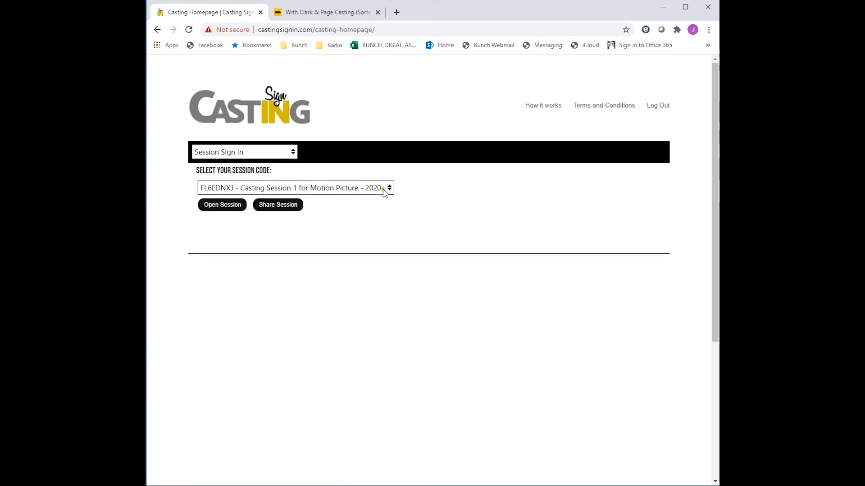
- Generate the share link for session FL6EDNXJ and select the link text
left_click(390, 188)
left_click(391, 190)
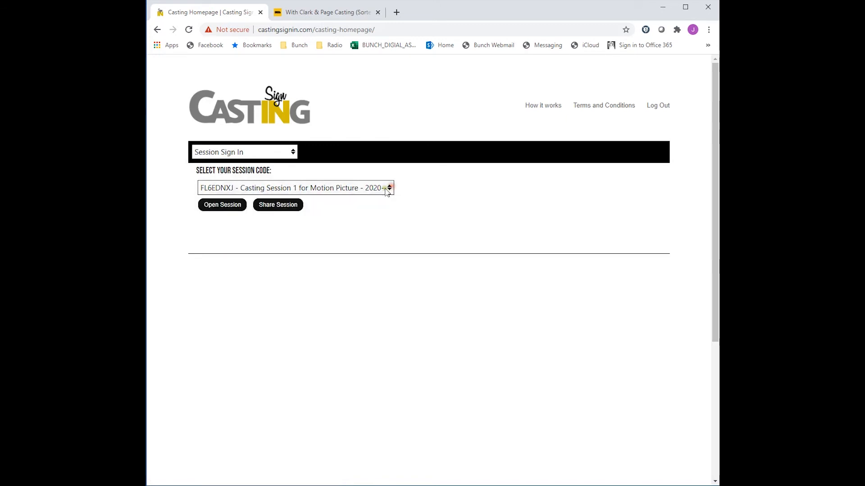
left_click(280, 205)
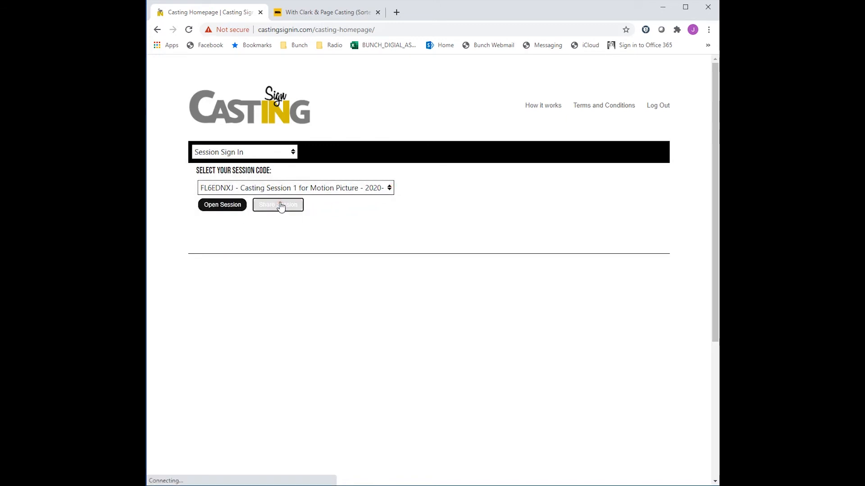
left_click_drag(615, 251, 195, 238)
key("ctrl+c")
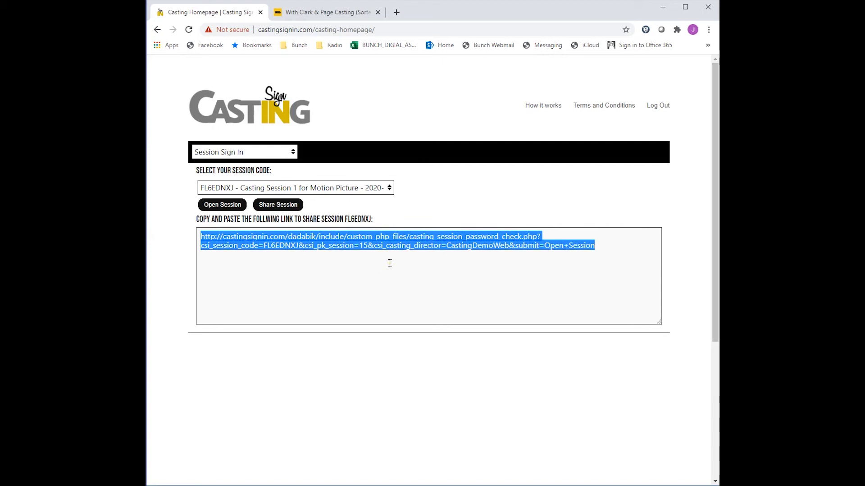
- Open the copied share link in a new browser tab
left_click(396, 12)
key("ctrl+v")
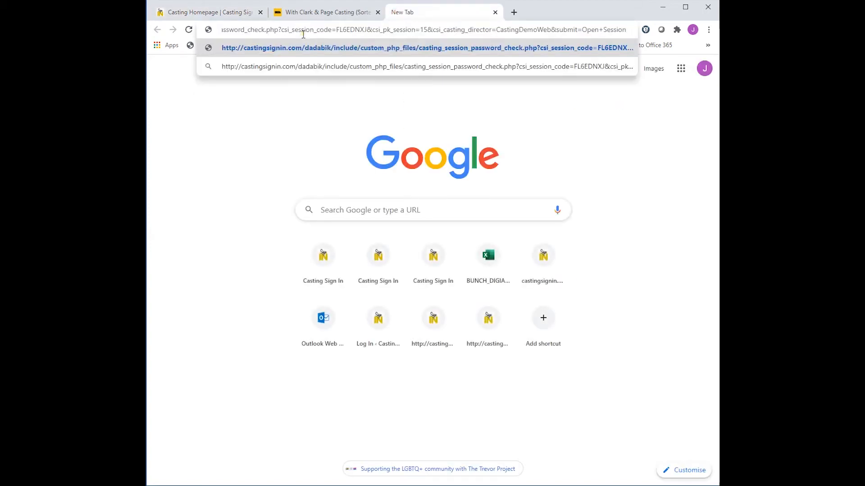
key("Return")
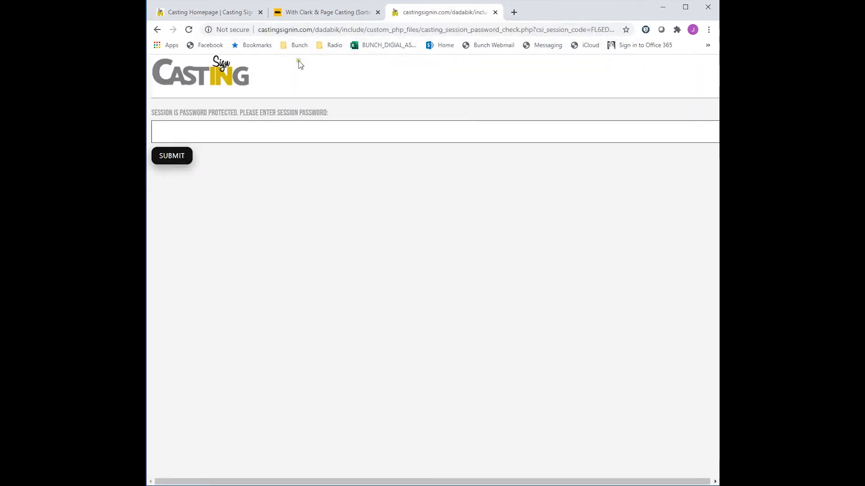
- Try to submit the session password using a saved browser entry
left_click(225, 127)
left_click(201, 156)
left_click(173, 157)
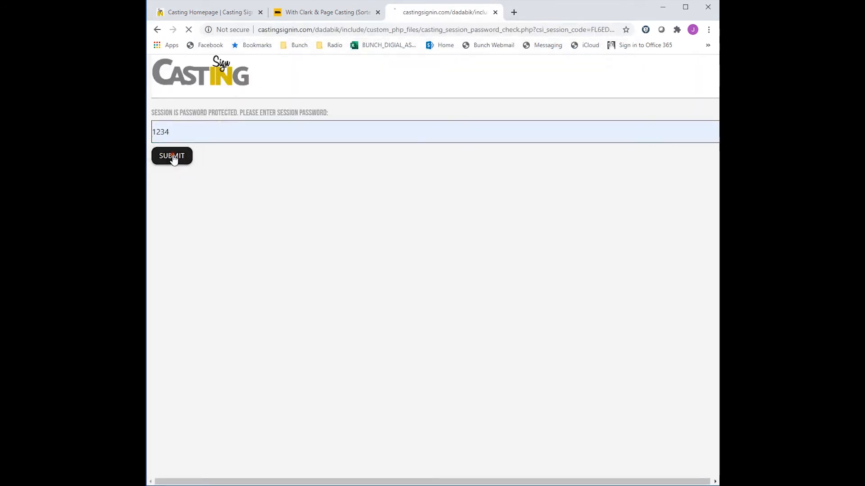
left_click(176, 173)
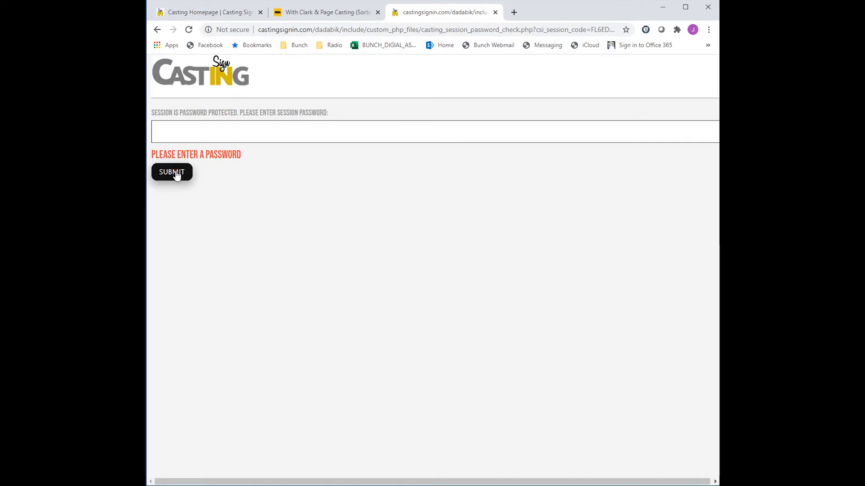
- Enter the session password and submit it to open the shared session view
left_click(221, 135)
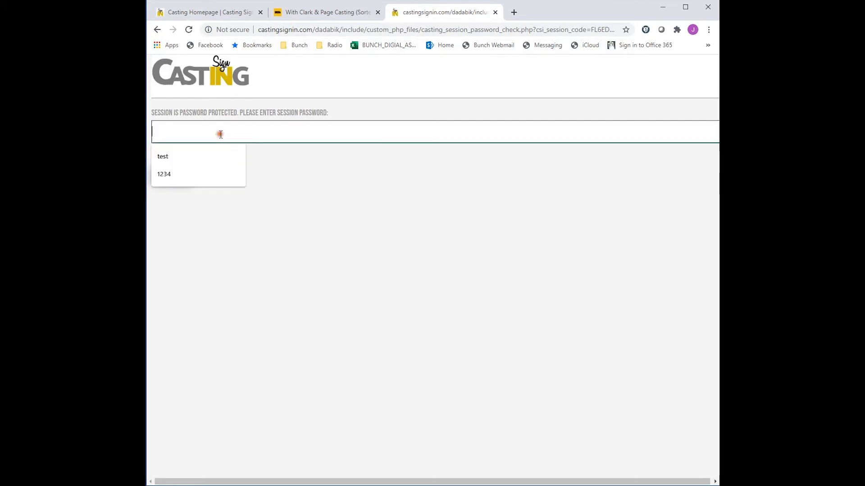
left_click(169, 176)
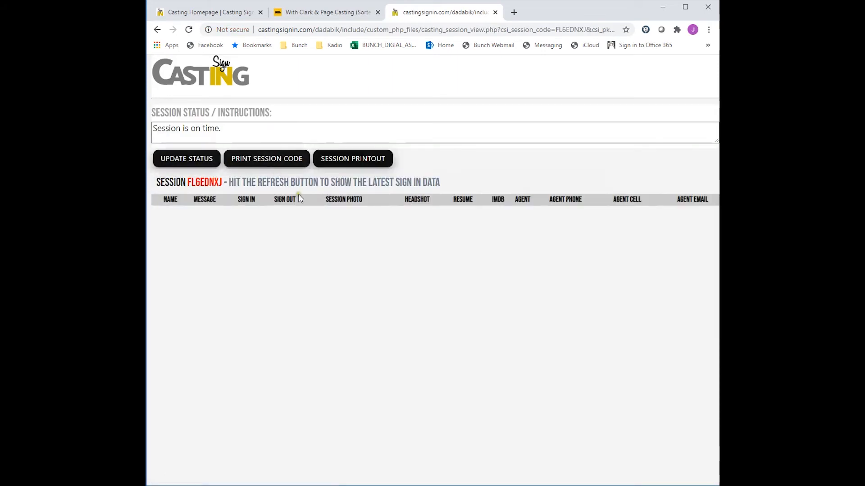
- Close the shared tab and open the session from the Session Sign In page
left_click(494, 12)
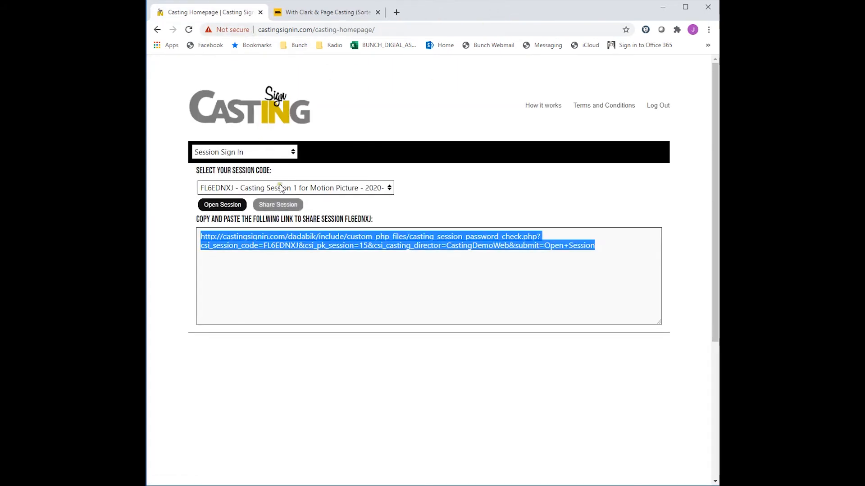
left_click(223, 206)
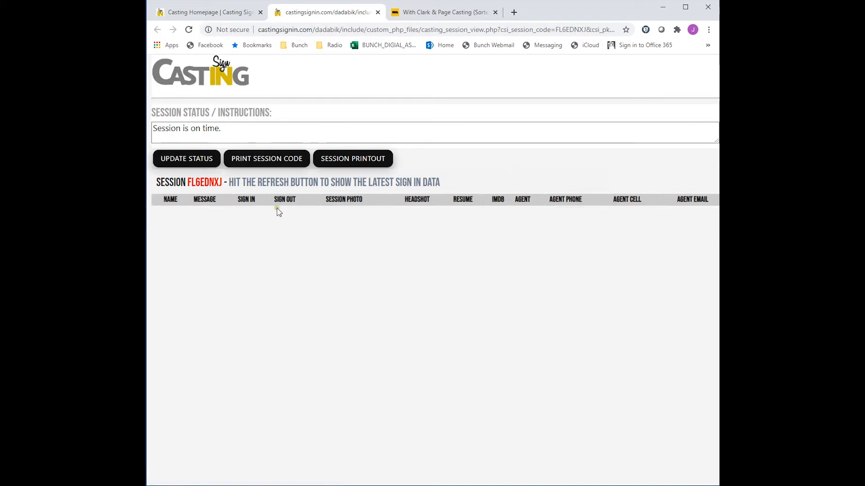
- Open the printable session code page for the session
left_click(266, 164)
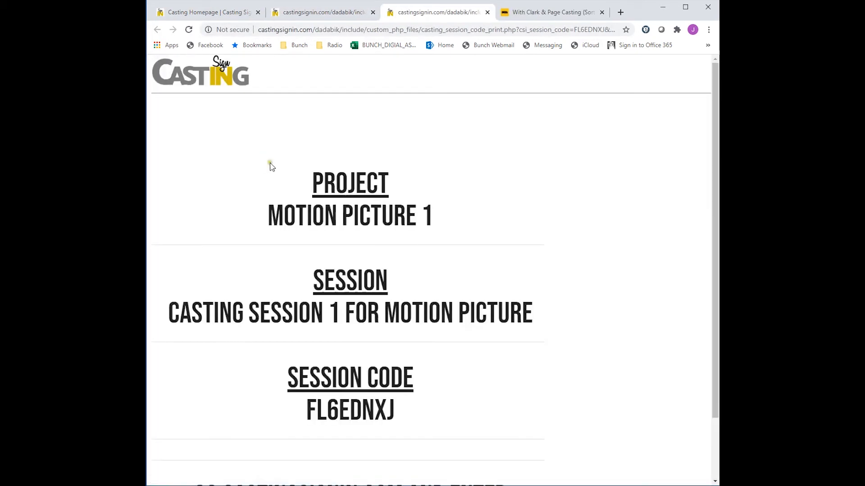
scroll(329, 271, "down", 3)
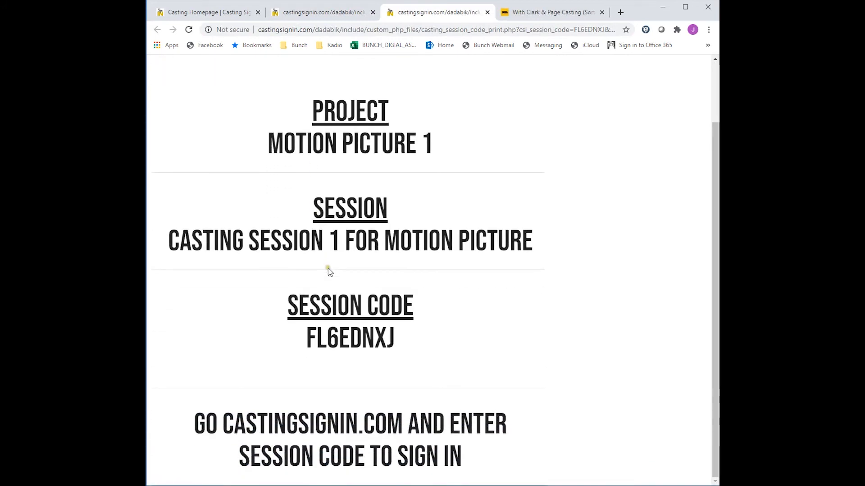
scroll(344, 391, "up", 3)
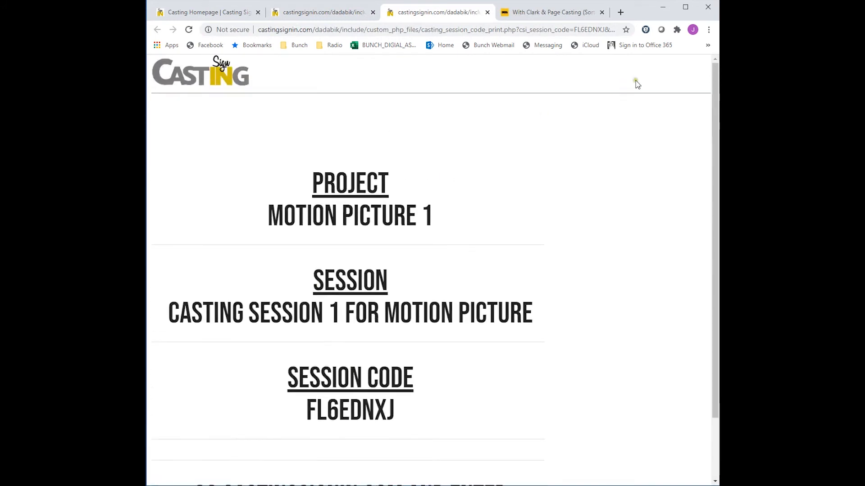
- Open the print dialog for the session code page, set the layout to Portrait, and cancel
left_click(708, 30)
left_click(617, 135)
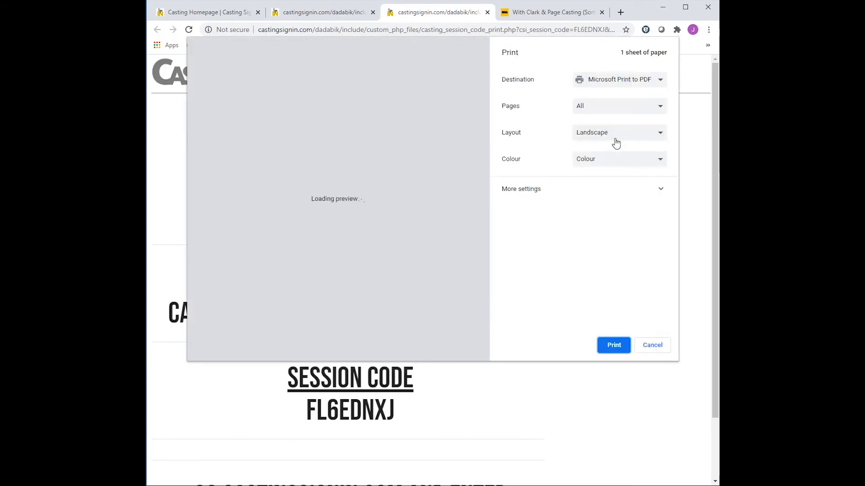
left_click(639, 134)
left_click(628, 144)
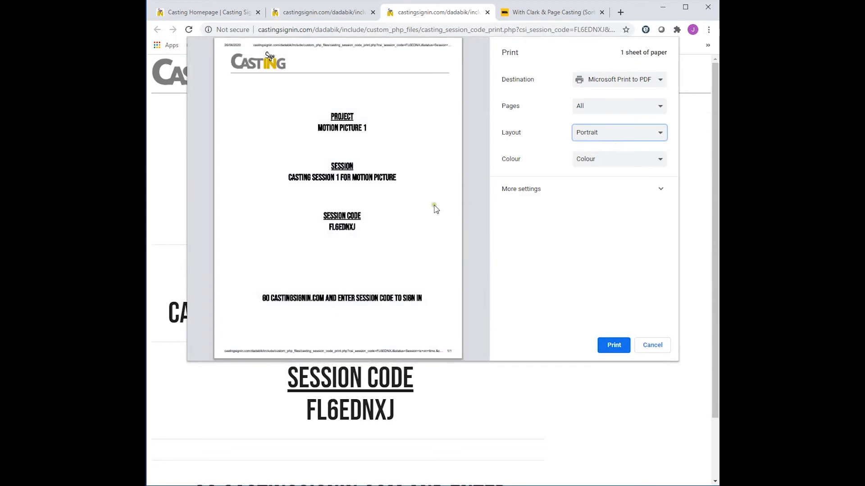
left_click(653, 347)
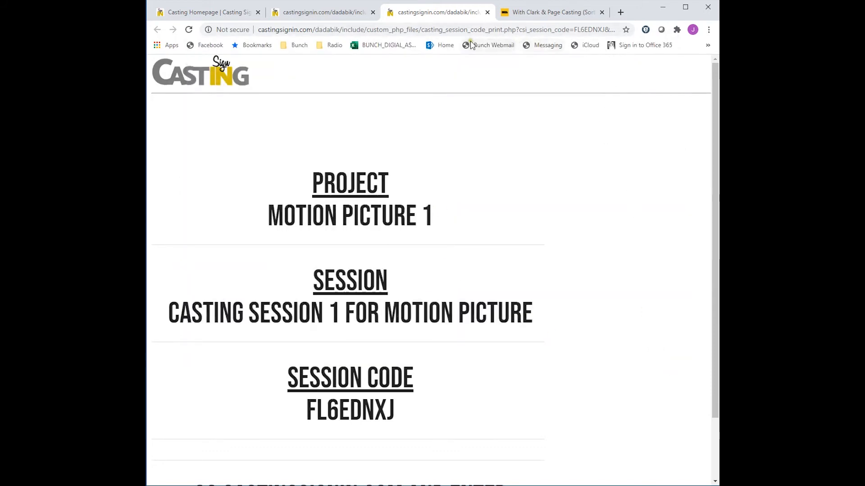
- Close the session code tab and log out from the casting homepage
left_click(486, 12)
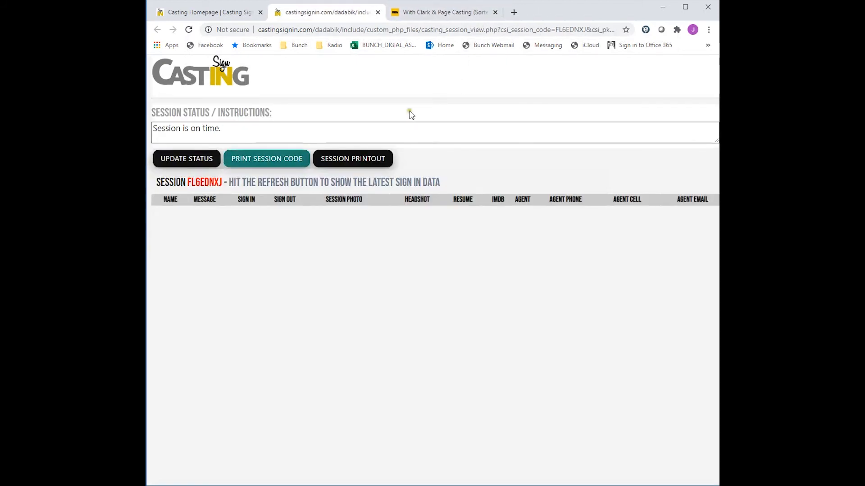
left_click(232, 14)
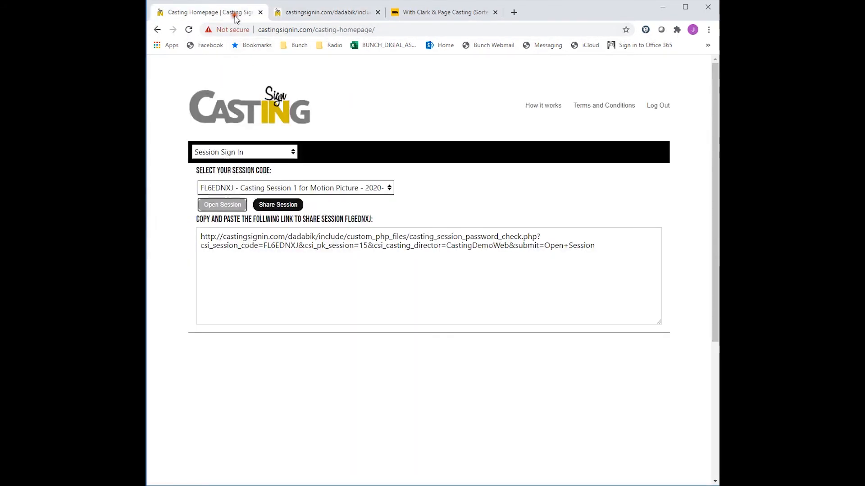
left_click(658, 106)
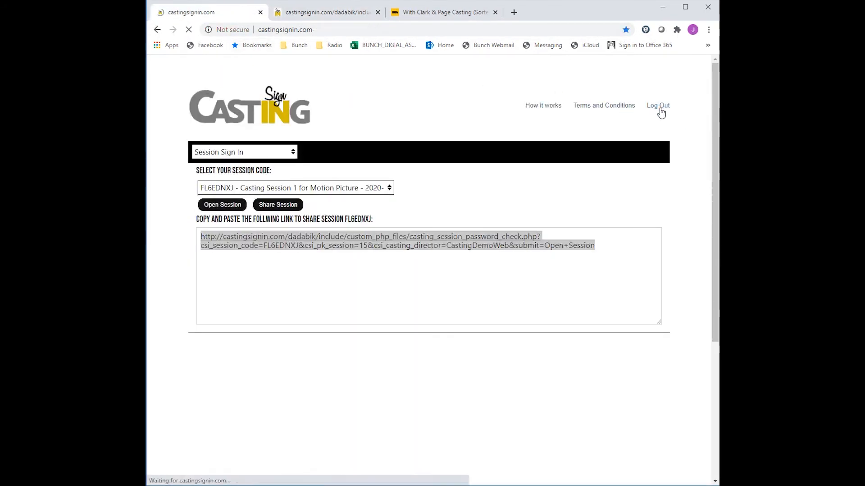
- Open the login page and try logging in to the demo account with a saved credential
left_click(643, 90)
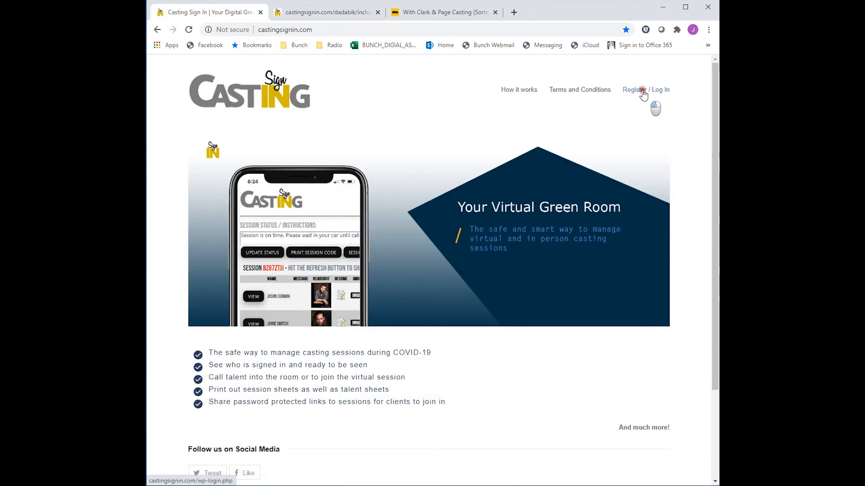
left_click(424, 268)
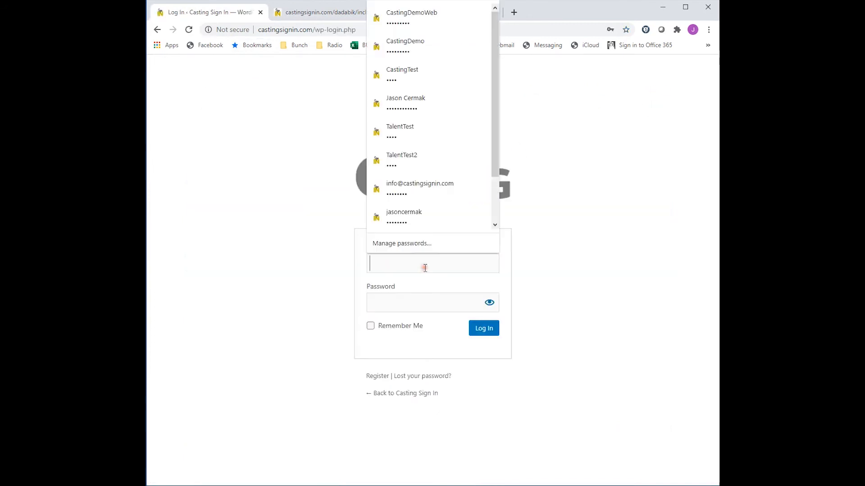
left_click(419, 50)
left_click(484, 328)
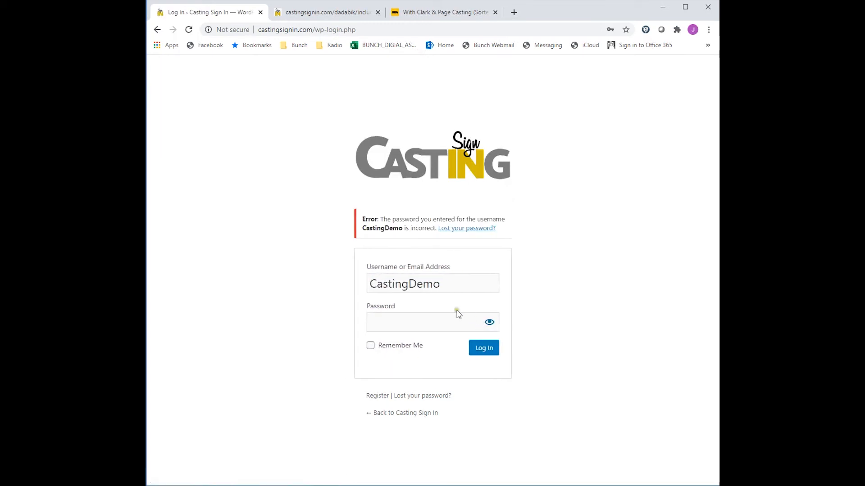
- Enter the demo account password, log in, and update the browser's saved password
left_click(443, 324)
type("••••")
left_click(482, 351)
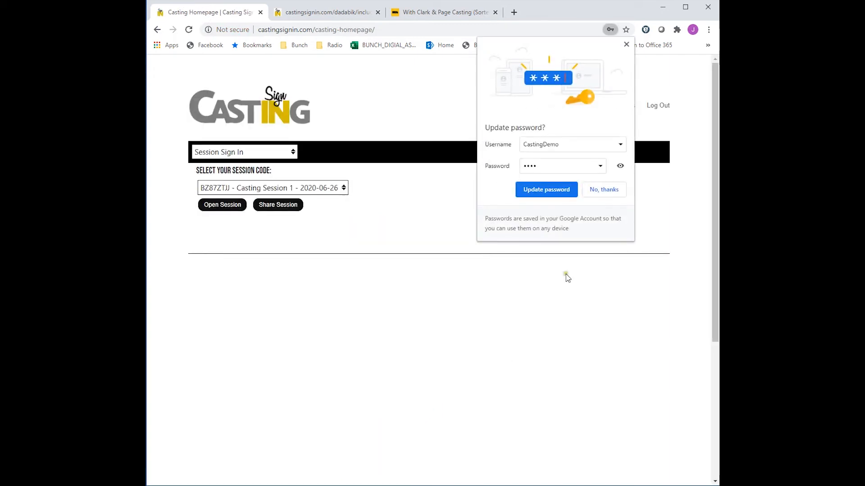
left_click(557, 192)
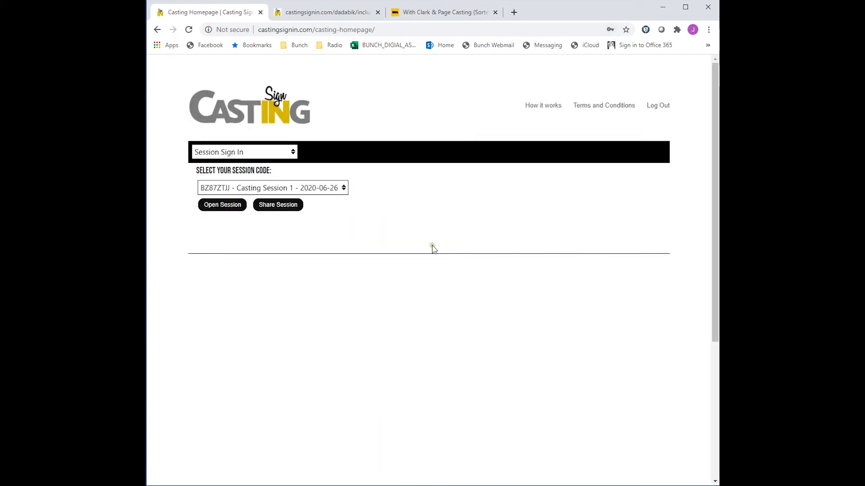
- Select session BZ87ZTJJ – Casting Session 1 and open it
left_click(343, 193)
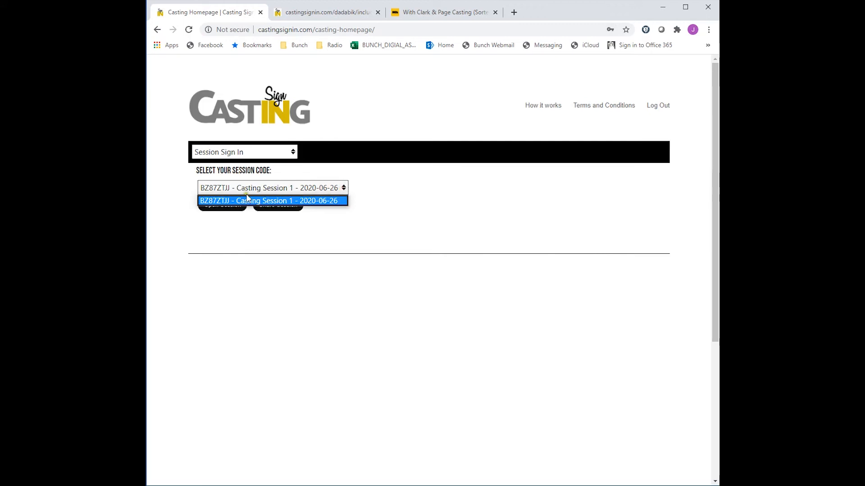
left_click(219, 201)
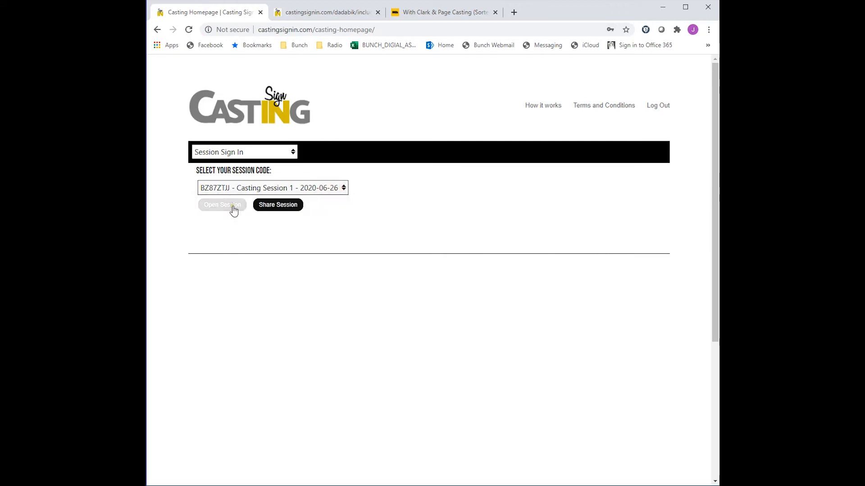
left_click(222, 205)
- Enter the session password to open the session's sign-in list
left_click(205, 140)
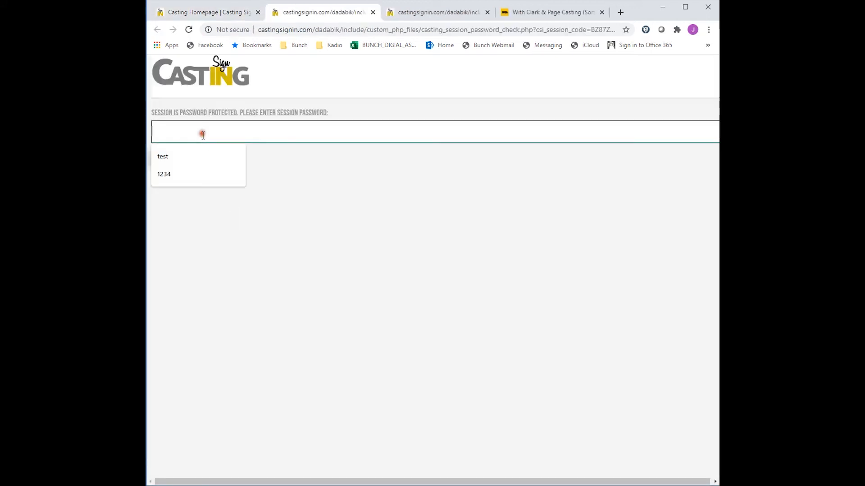
left_click(195, 155)
left_click(176, 160)
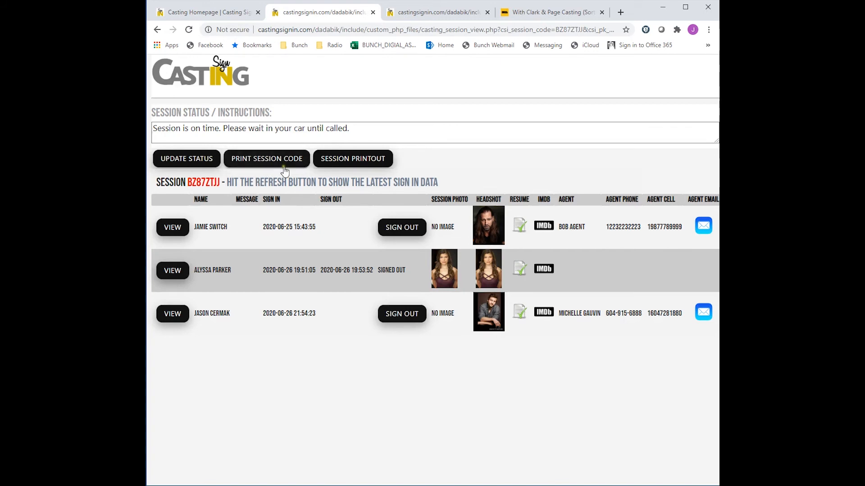
- Open the session printout and preview printing it in landscape layout without printing
left_click(359, 163)
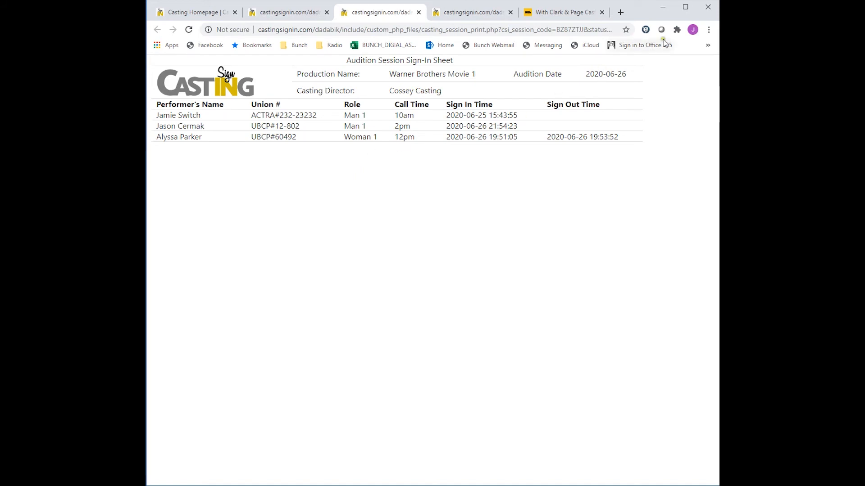
left_click(709, 29)
left_click(628, 134)
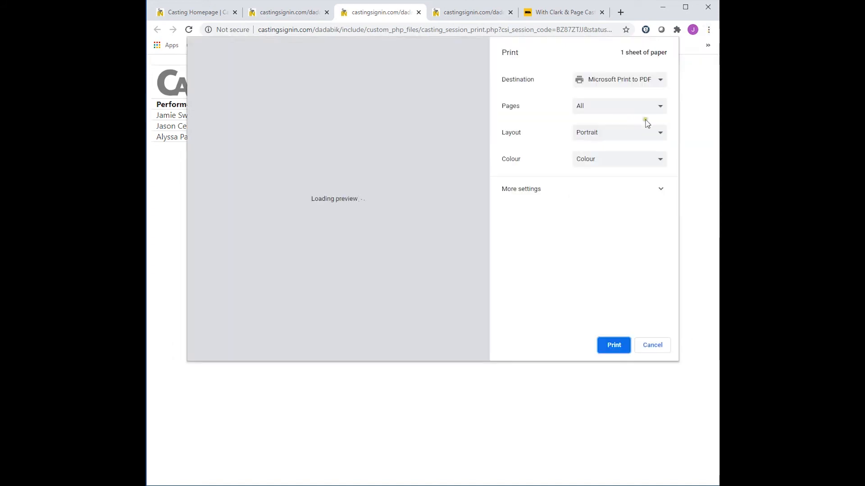
left_click(658, 133)
left_click(629, 153)
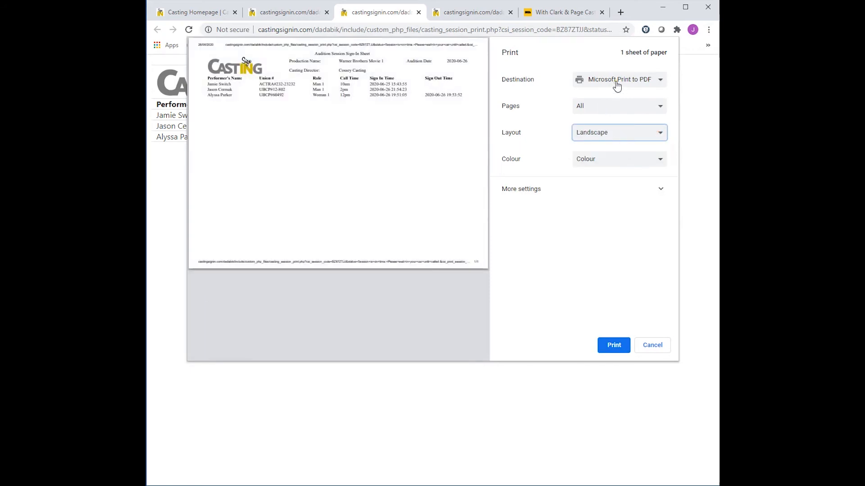
left_click(652, 345)
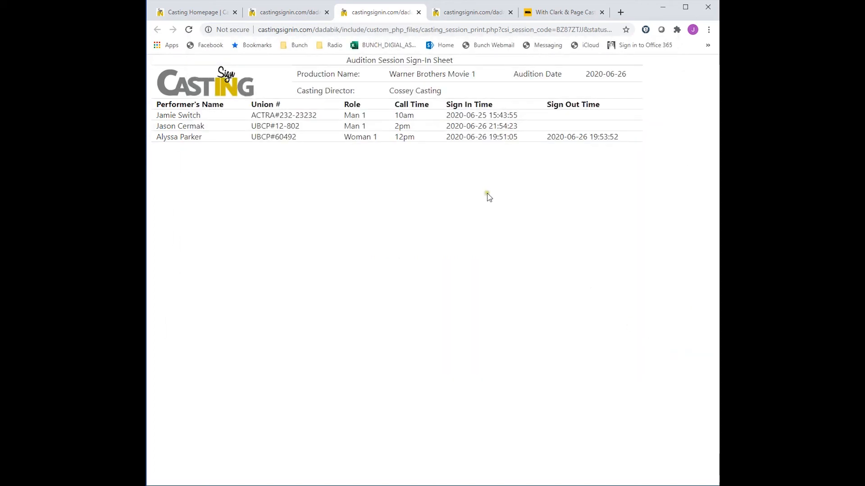
left_click(419, 13)
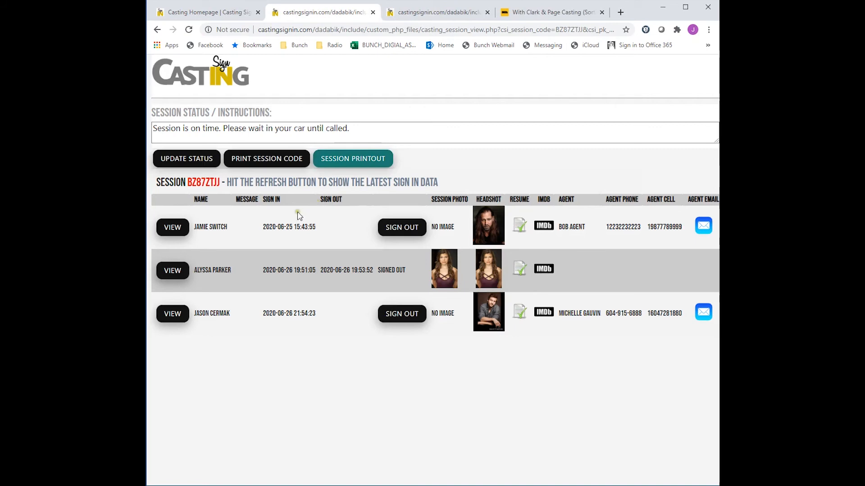
- View the enlarged headshots of the first two performers in the session sign-in list
left_click(176, 235)
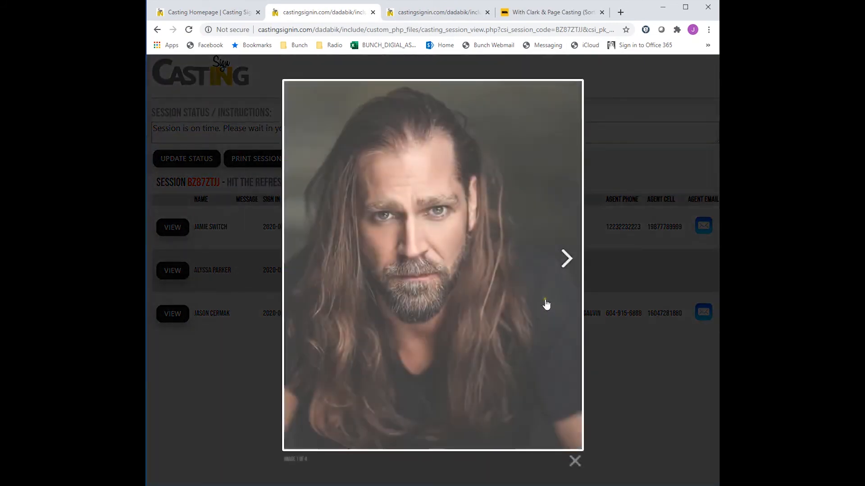
left_click(574, 460)
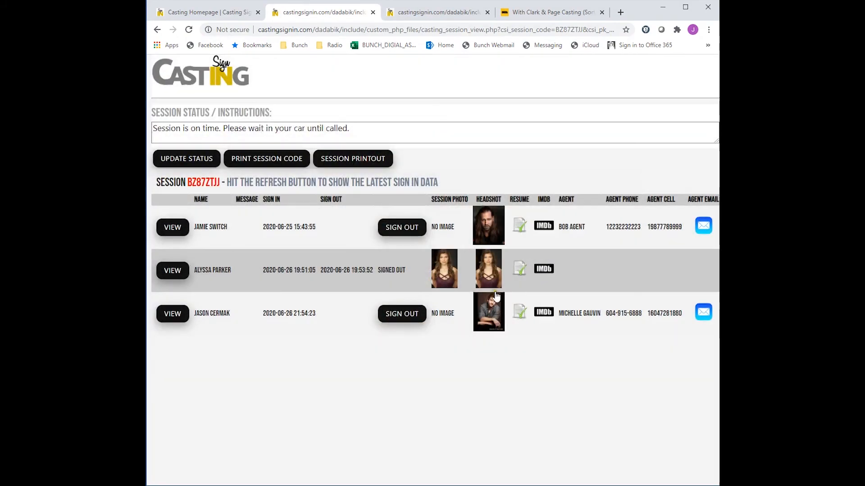
left_click(488, 270)
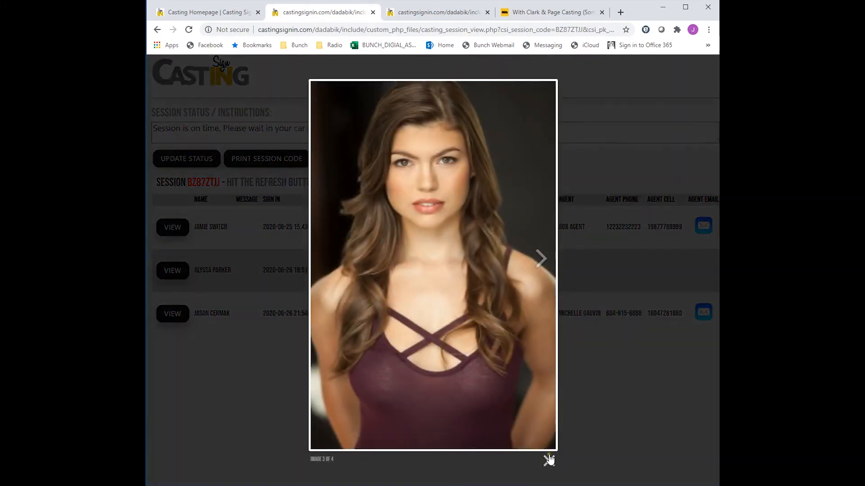
left_click(549, 461)
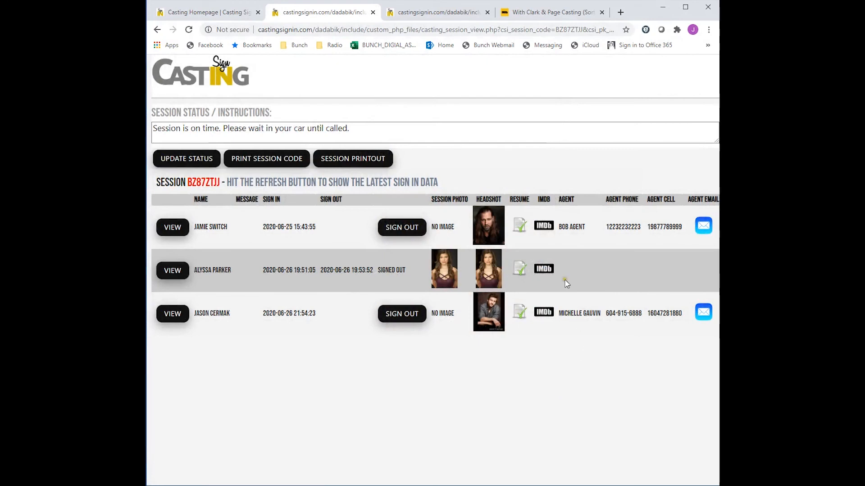
- Open the third performer's resume and IMDb page from the session list
left_click(521, 315)
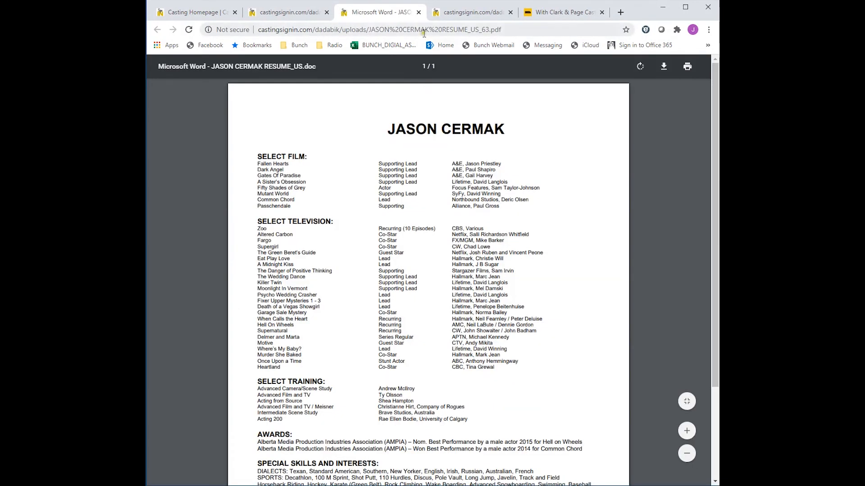
left_click(418, 13)
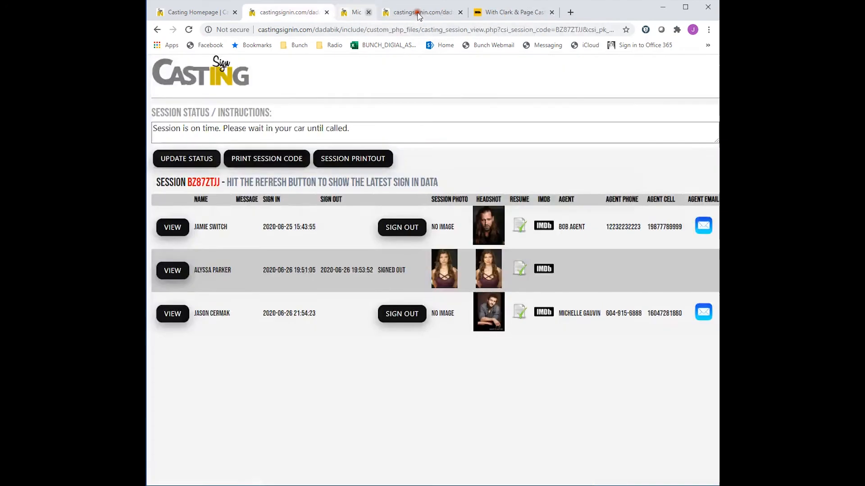
left_click(544, 313)
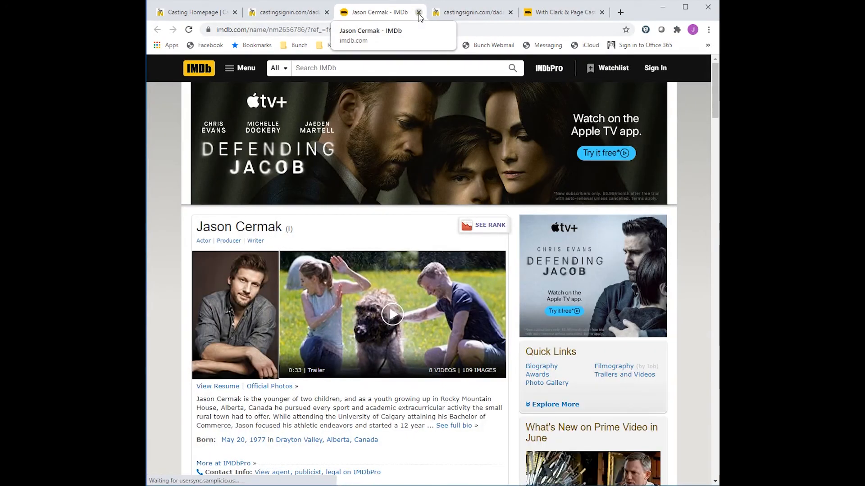
left_click(419, 13)
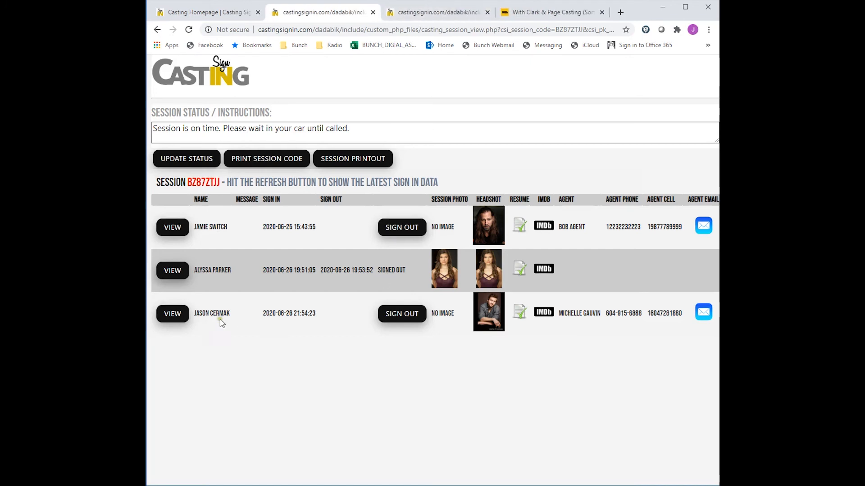
- Review the third performer's full sign-in details page and return to the session list
left_click(173, 318)
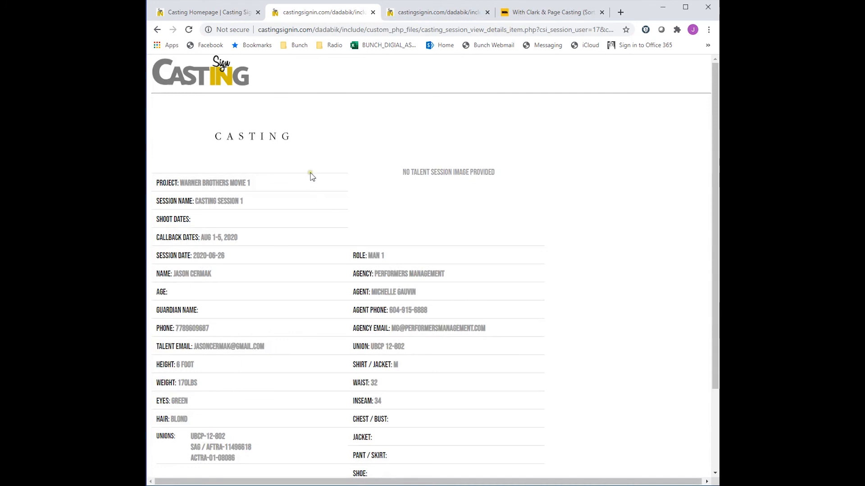
scroll(349, 297, "down", 2)
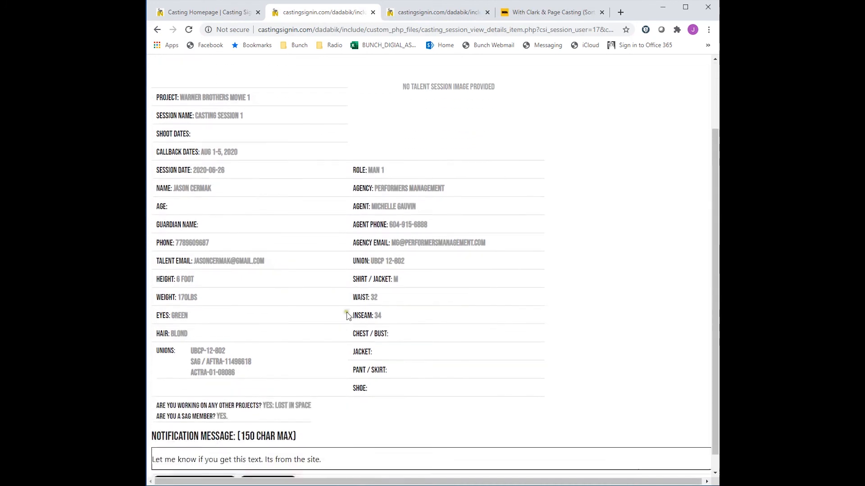
scroll(312, 140, "up", 3)
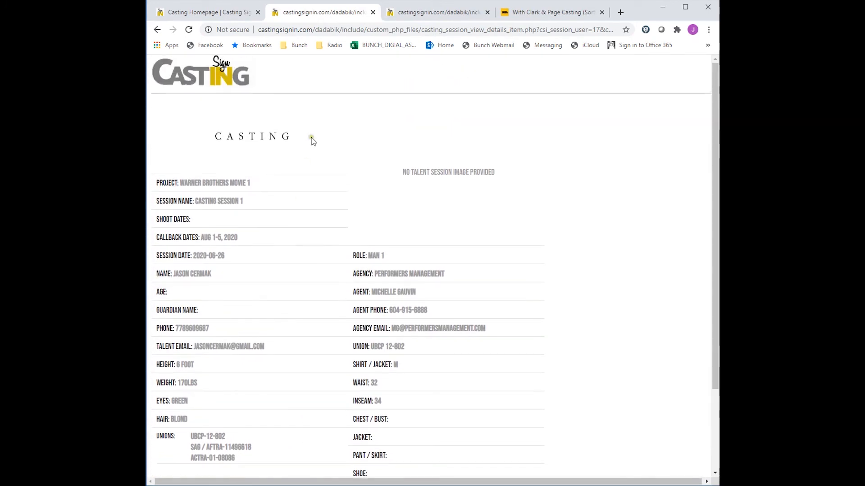
left_click(157, 29)
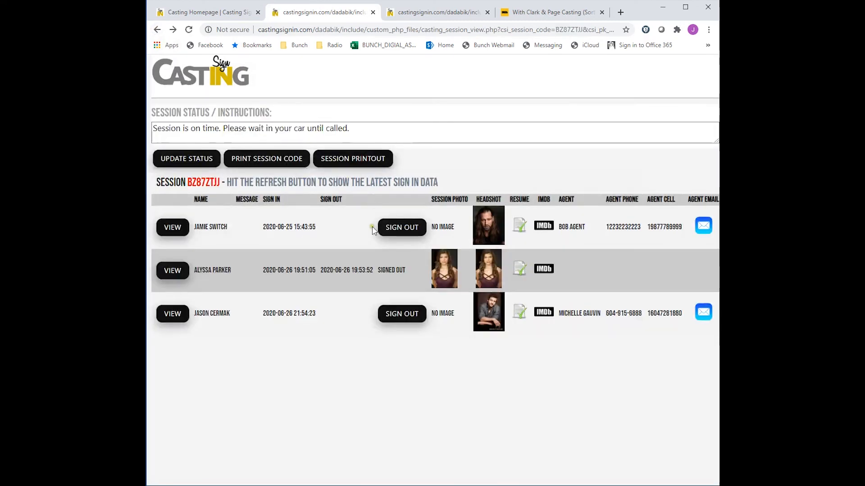
- Open the second performer's details page and its printable form, returning to the session list
left_click(172, 270)
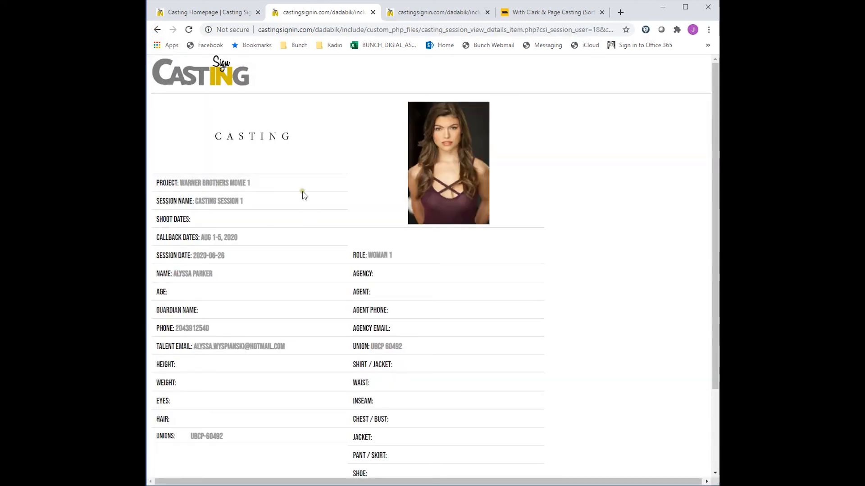
scroll(302, 198, "down", 3)
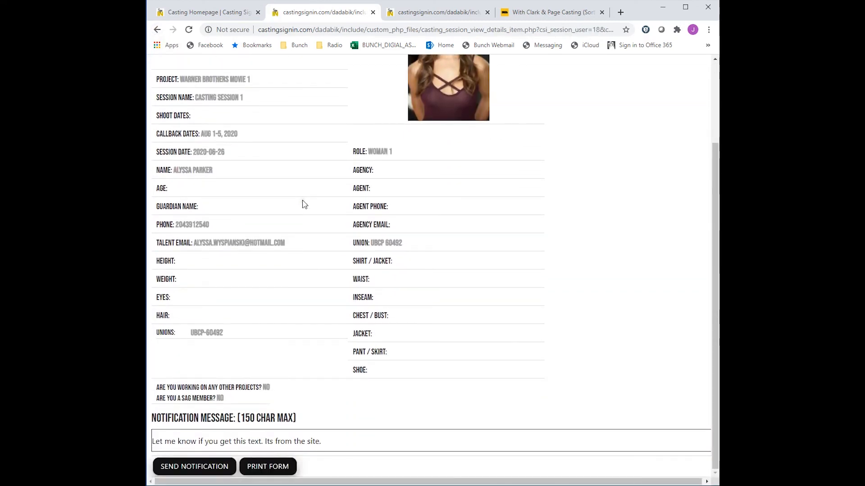
left_click(279, 468)
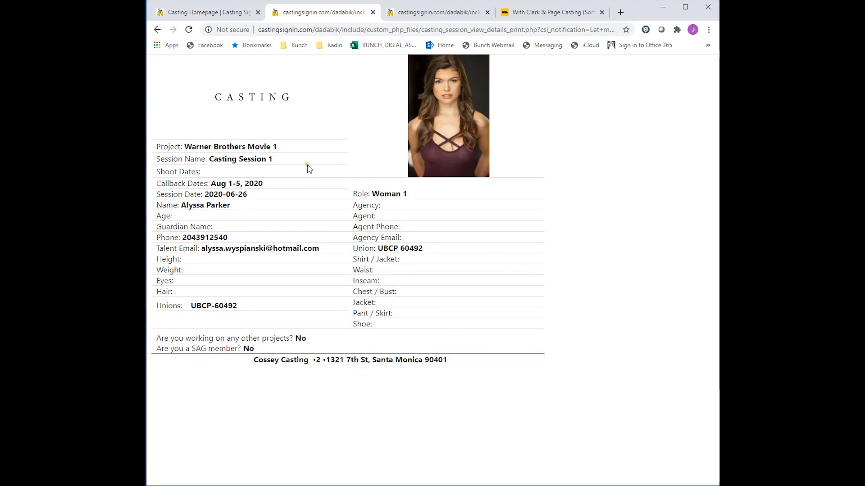
left_click(157, 29)
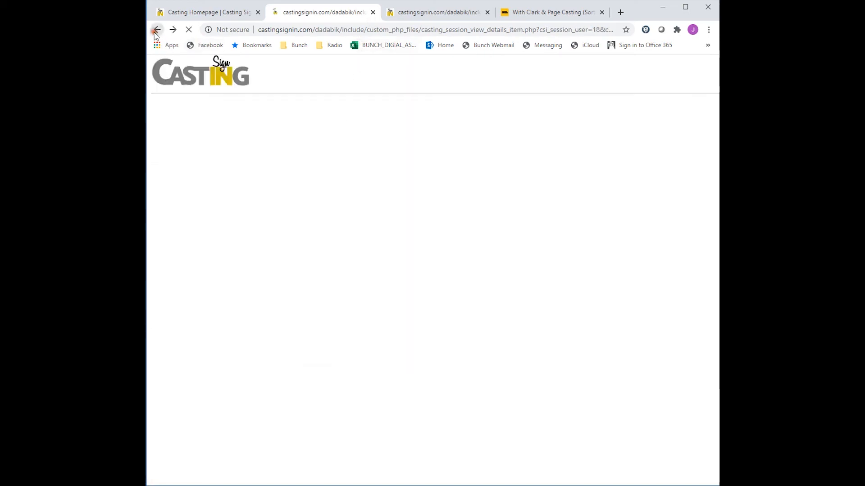
left_click(157, 31)
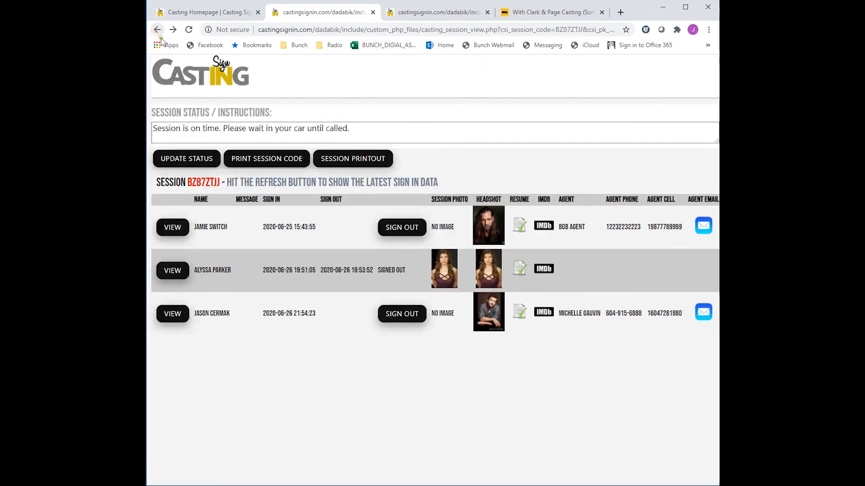
- Send the third performer the notification 'Please make your way in. We are ready to see you.'
left_click(179, 318)
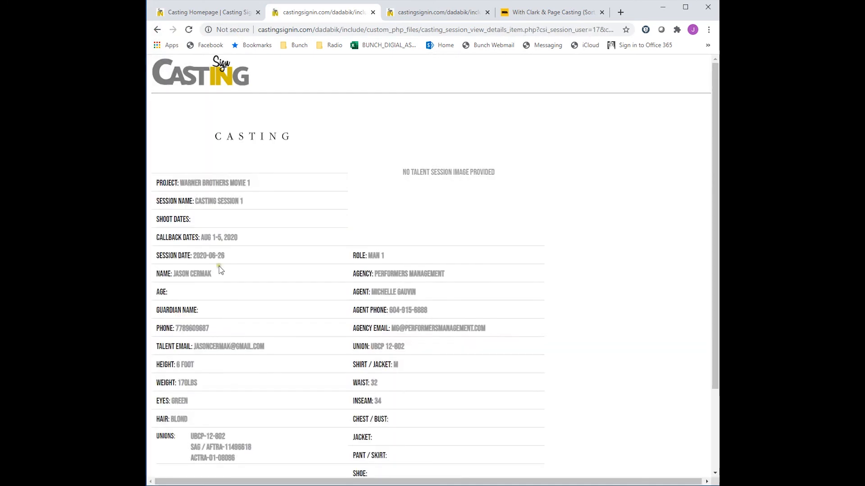
scroll(315, 297, "down", 3)
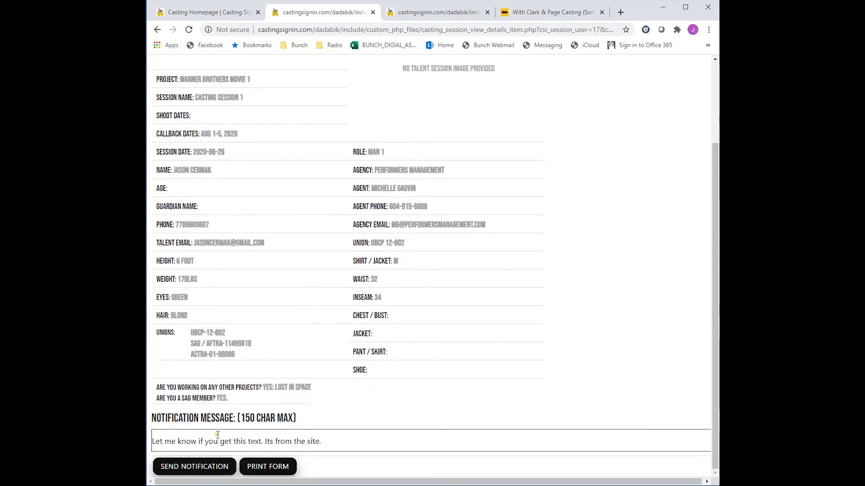
left_click_drag(321, 443, 153, 441)
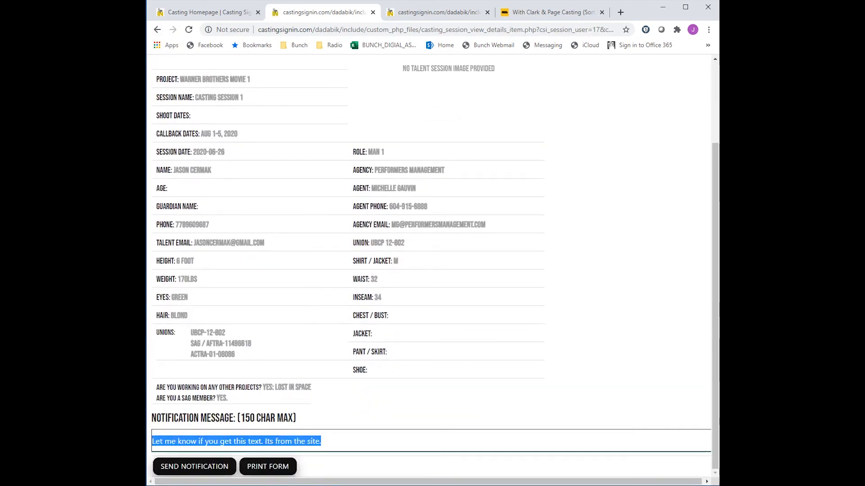
type("Please ")
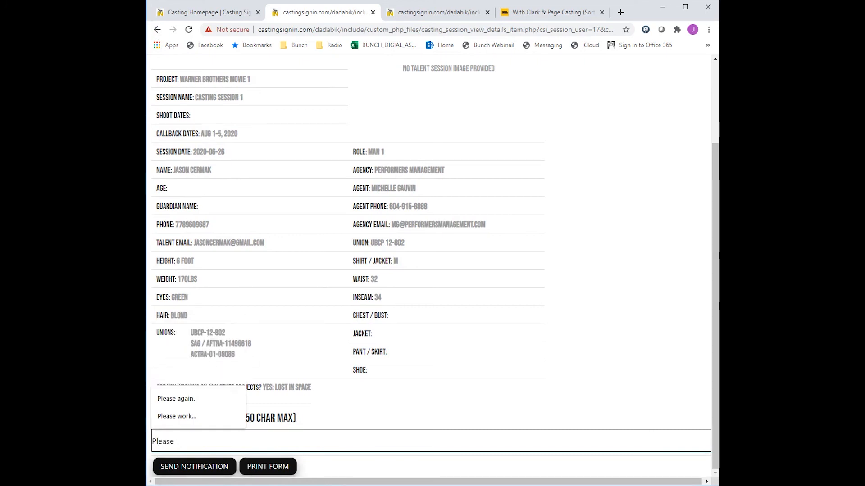
type("make your way")
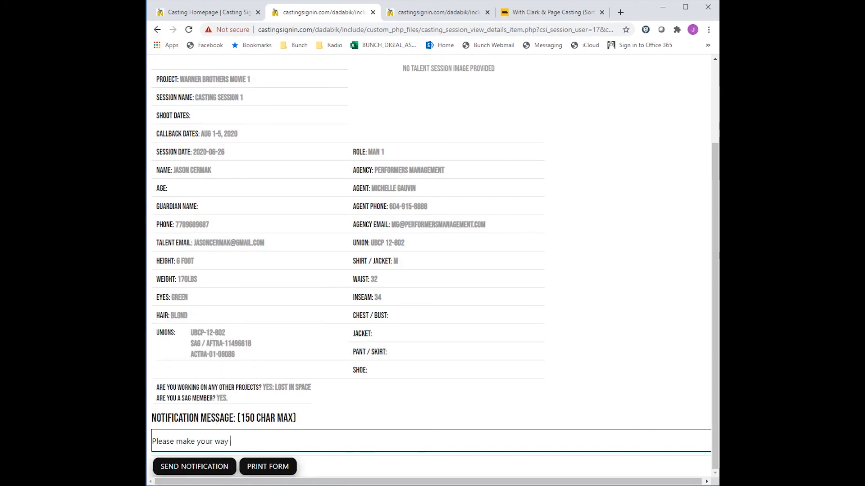
type(" in.")
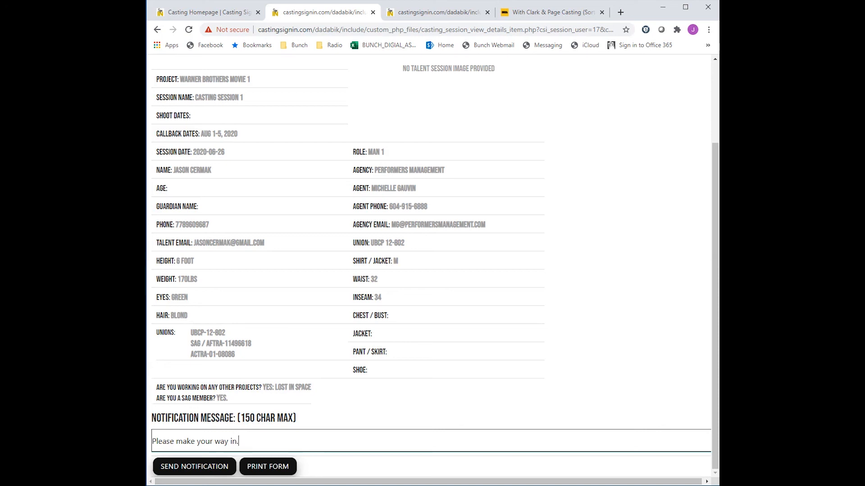
type(" We are ready to see you.")
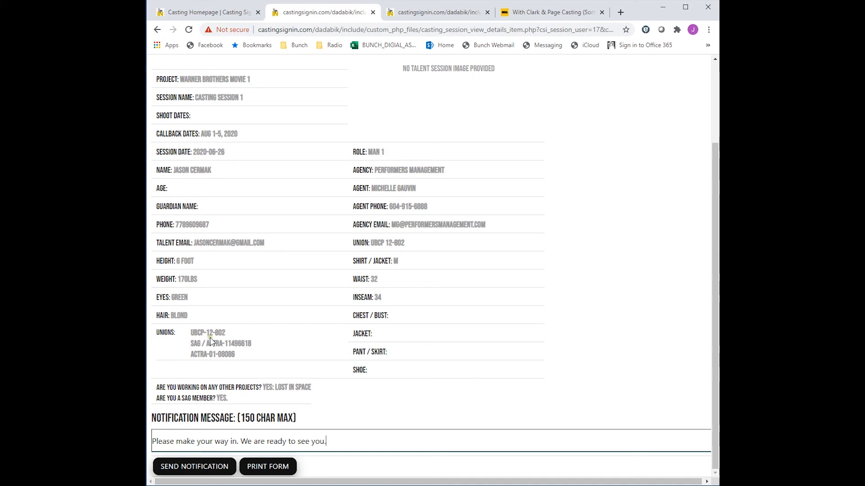
left_click(214, 469)
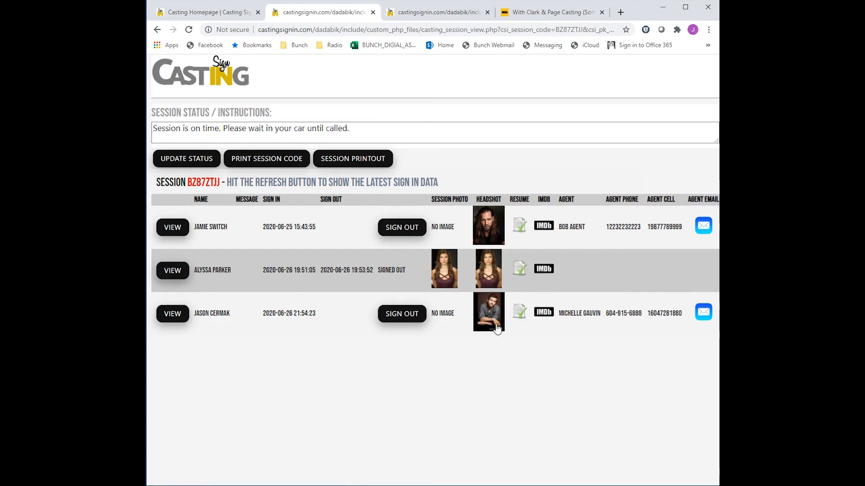
- Sign out the third performer and review the updated session printout
left_click(405, 320)
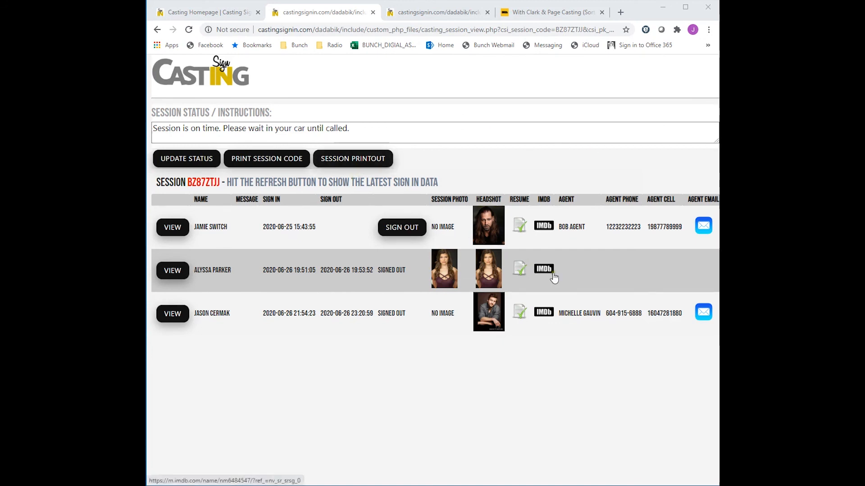
left_click(343, 161)
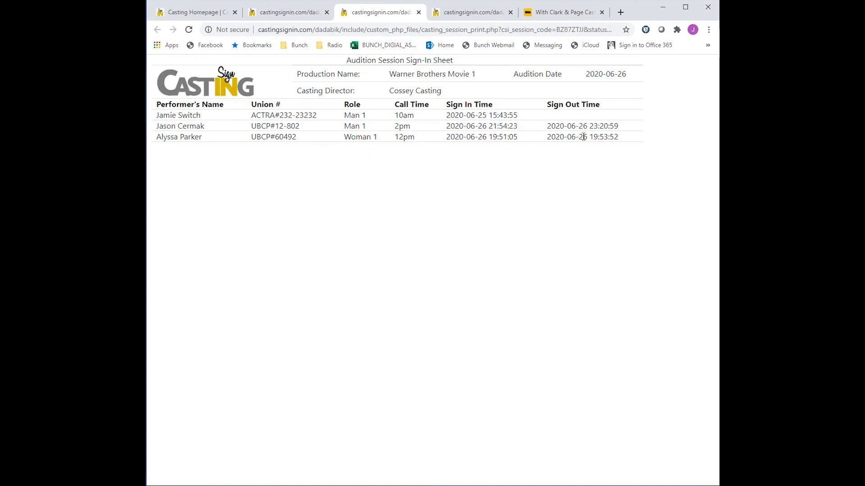
left_click(419, 12)
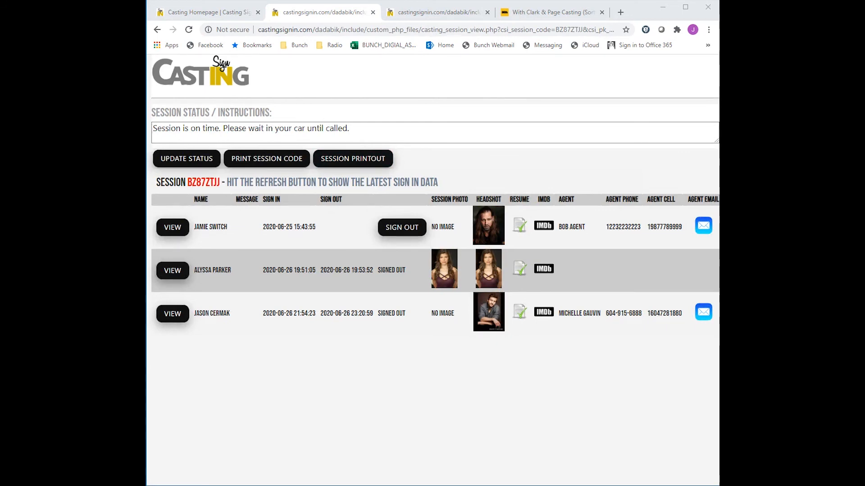
left_click(372, 360)
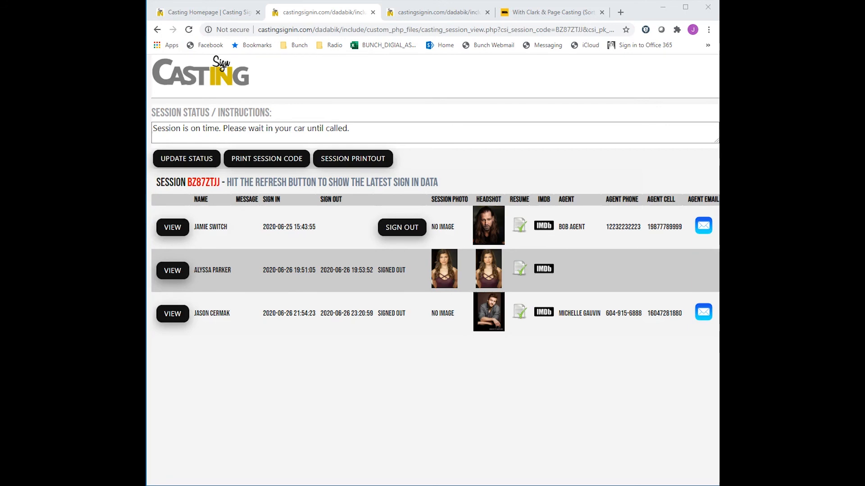